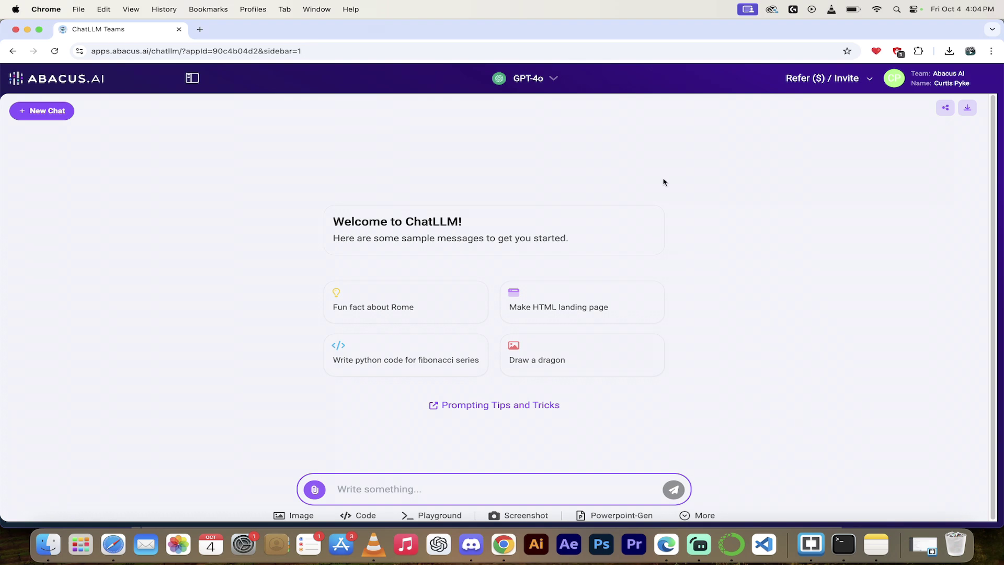
Step: Pick AI Engineer from the bot dropdown, below the Custom Bots list
{"action": "left_click", "coordinate": [553, 79]}
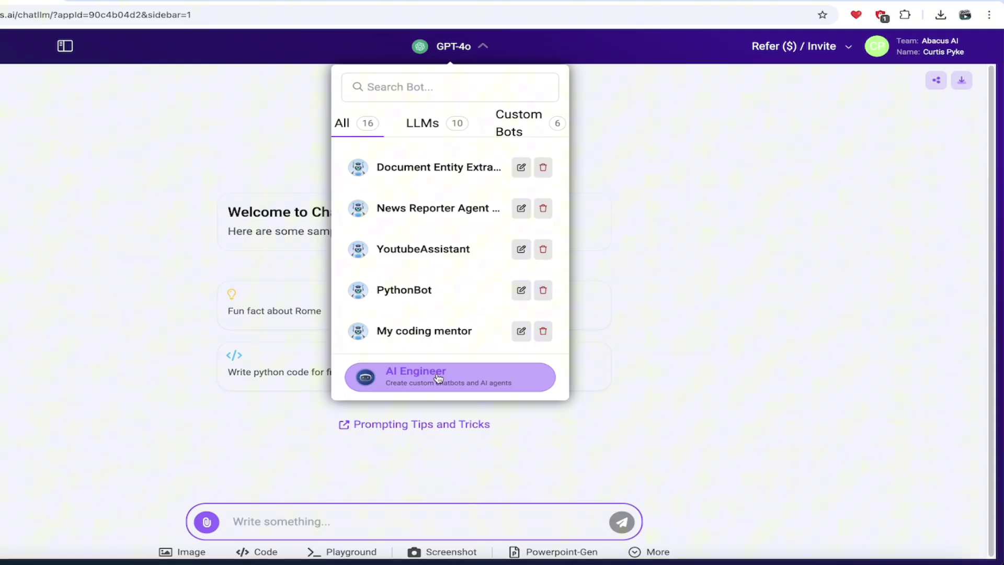
{"action": "left_click", "coordinate": [438, 378]}
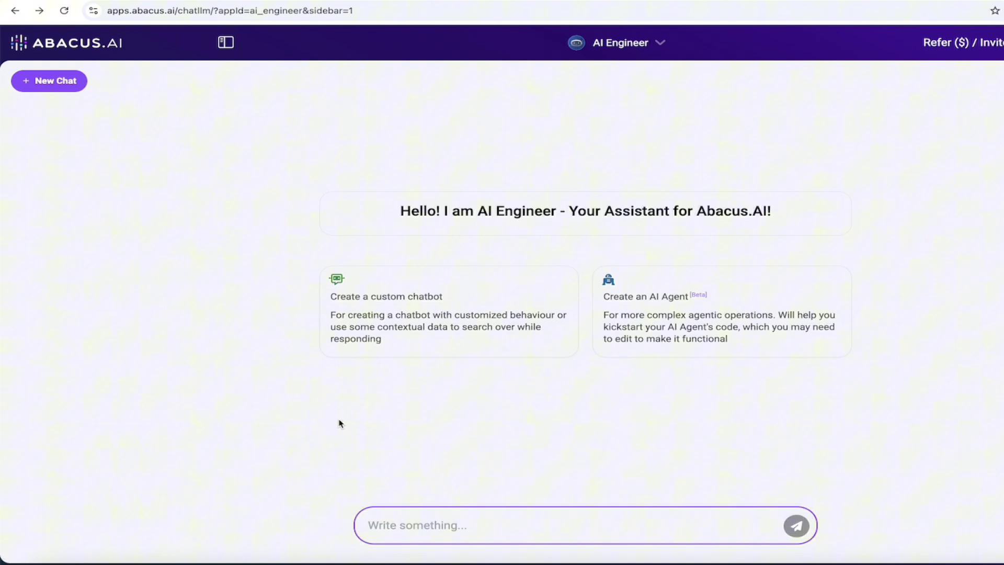
Step: Begin a custom chatbot named MyYoutubeAssistant and answer No to using specific datasets
{"action": "left_click", "coordinate": [463, 320]}
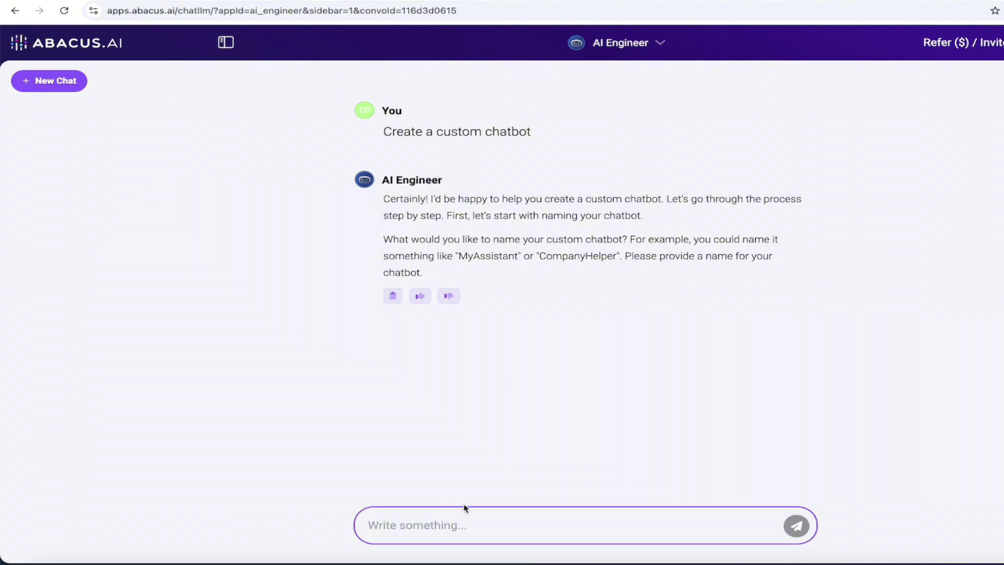
{"action": "type", "text": "My"}
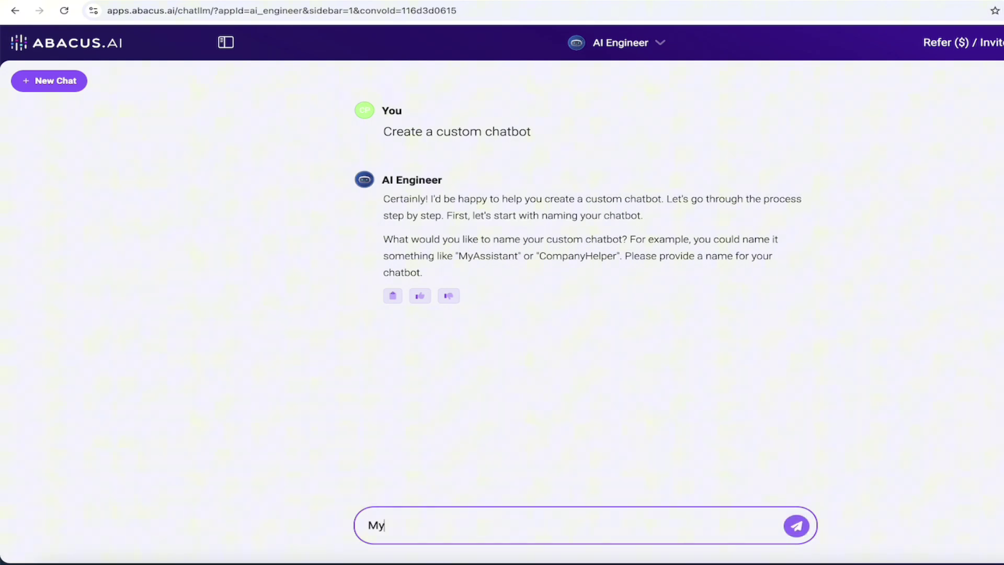
{"action": "type", "text": "YoutubeAssistant"}
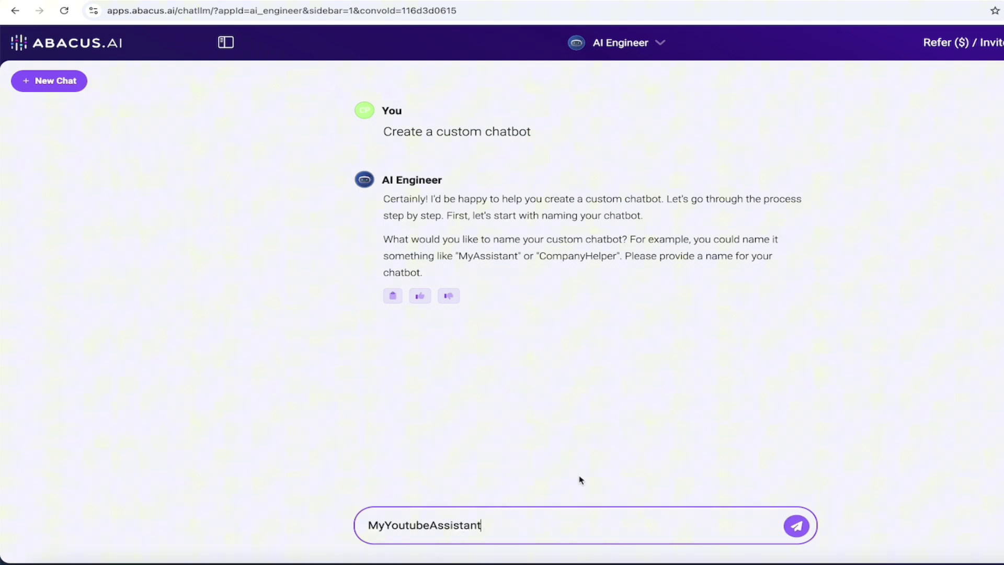
{"action": "key", "text": "Return"}
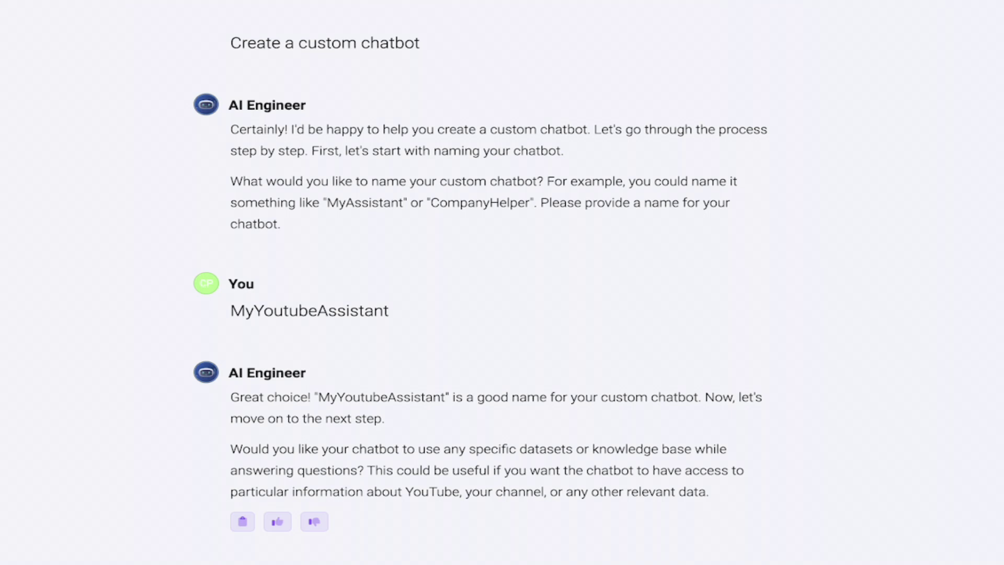
{"action": "key", "text": "Return"}
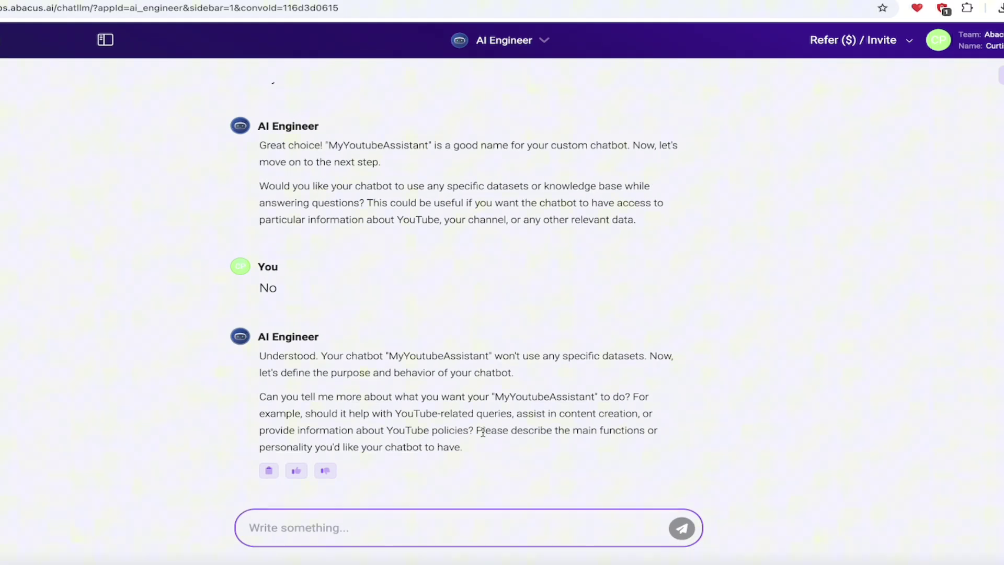
Step: Paste the prepared list of YouTube helper functions into the message box and review it
{"action": "key", "text": "ctrl+v"}
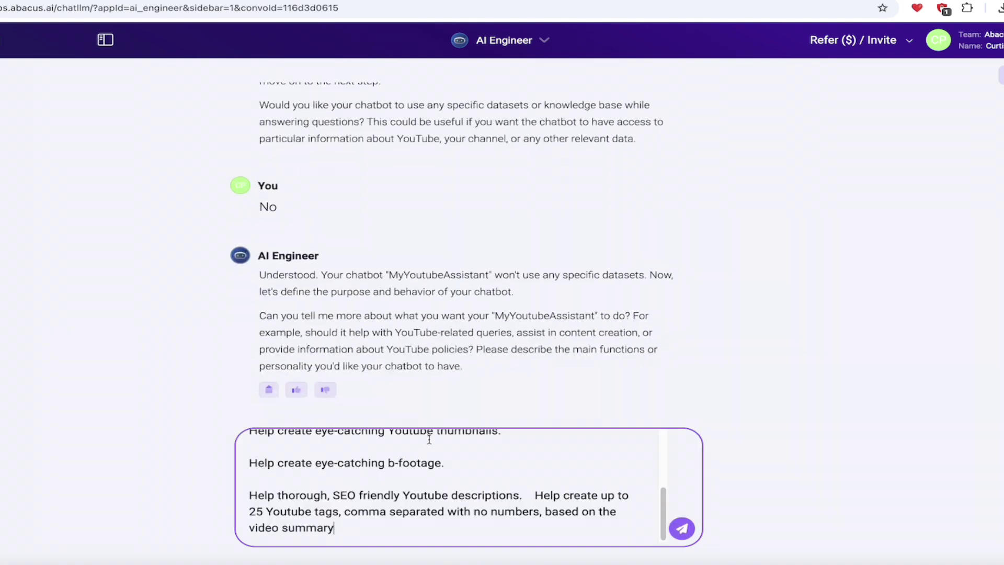
{"action": "scroll", "coordinate": [429, 439], "scroll_direction": "up", "scroll_amount": 5}
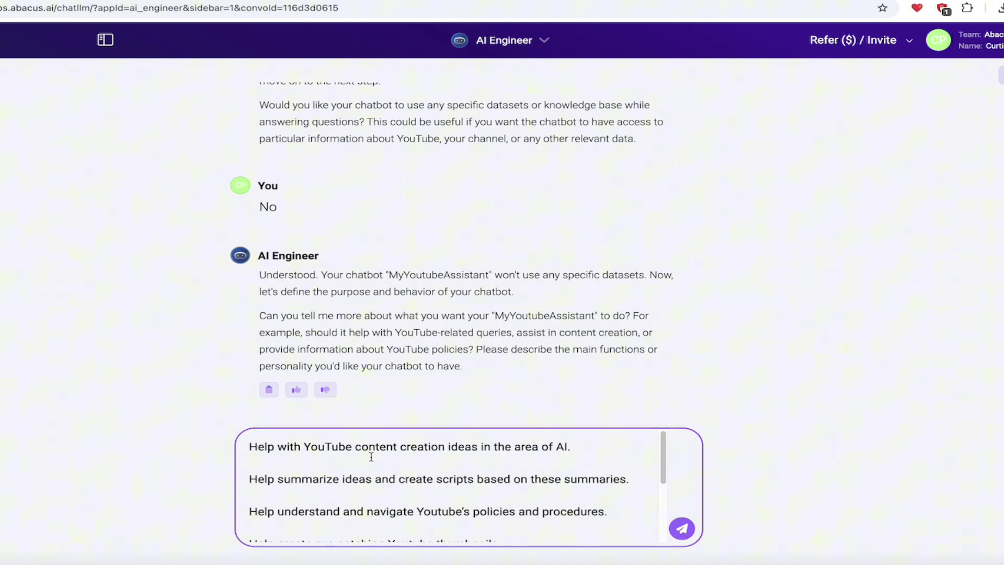
{"action": "scroll", "coordinate": [441, 459], "scroll_direction": "down", "scroll_amount": 1}
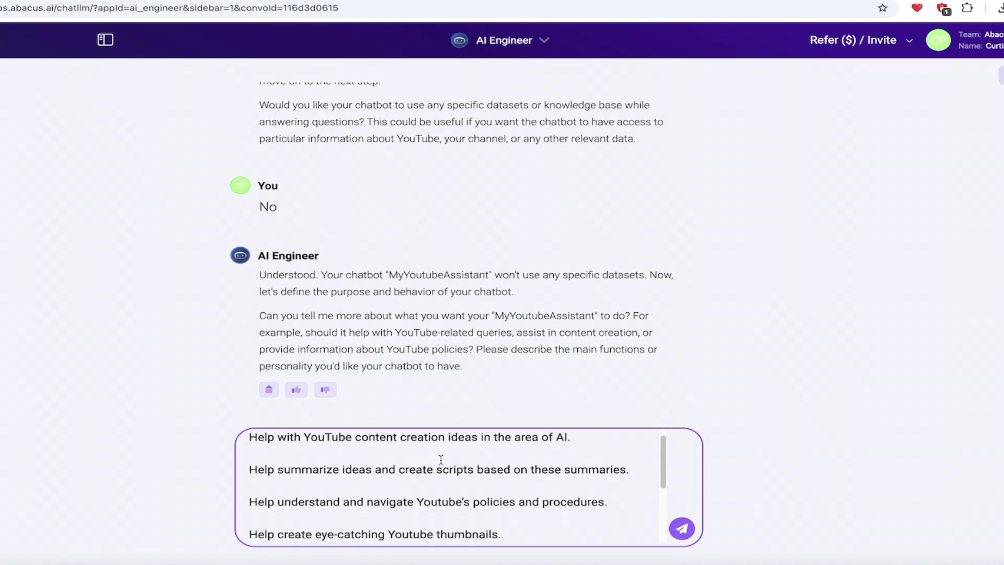
{"action": "scroll", "coordinate": [440, 459], "scroll_direction": "up", "scroll_amount": 1}
{"action": "scroll", "coordinate": [441, 459], "scroll_direction": "down", "scroll_amount": 1}
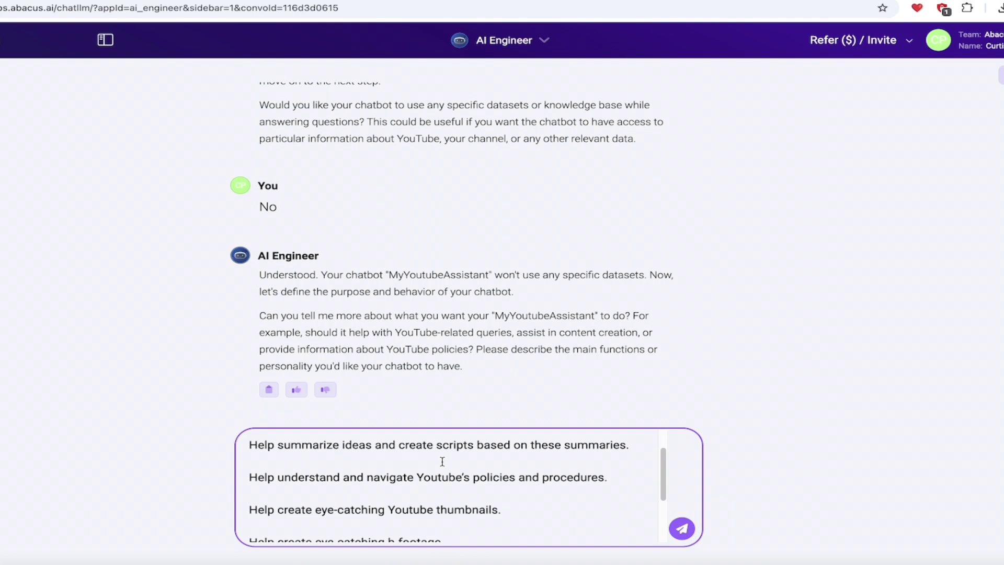
{"action": "scroll", "coordinate": [441, 461], "scroll_direction": "down", "scroll_amount": 2}
{"action": "scroll", "coordinate": [442, 461], "scroll_direction": "up", "scroll_amount": 1}
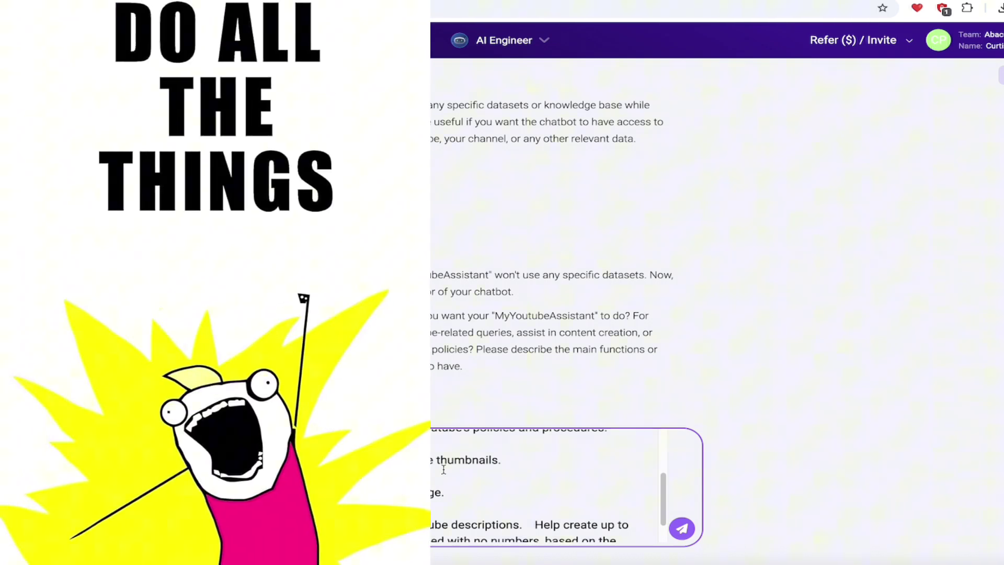
{"action": "scroll", "coordinate": [443, 469], "scroll_direction": "down", "scroll_amount": 1}
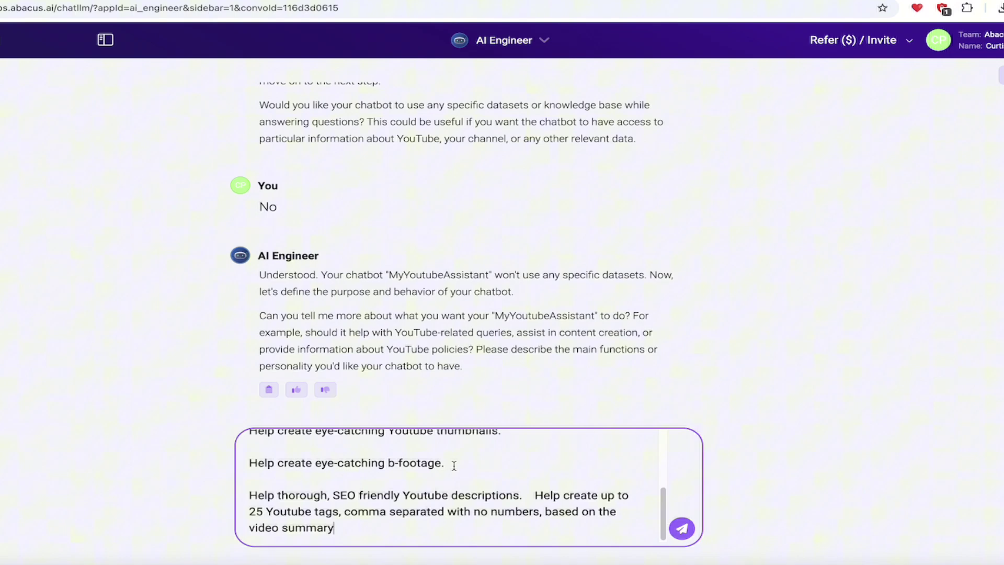
Step: Correct 'b-footage' to 'b-roll footage' in the pasted functions list
{"action": "left_click", "coordinate": [399, 463]}
{"action": "type", "text": "roll"}
{"action": "left_click", "coordinate": [486, 465]}
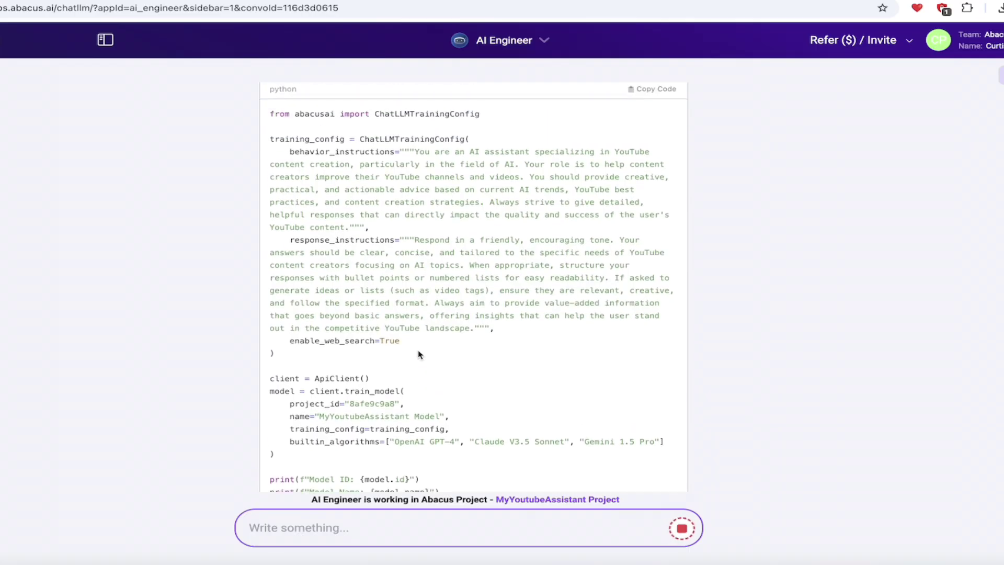
Step: Scroll through the generated Python training code as AI Engineer trains MyYoutubeAssistant Model
{"action": "scroll", "coordinate": [418, 354], "scroll_direction": "up", "scroll_amount": 3}
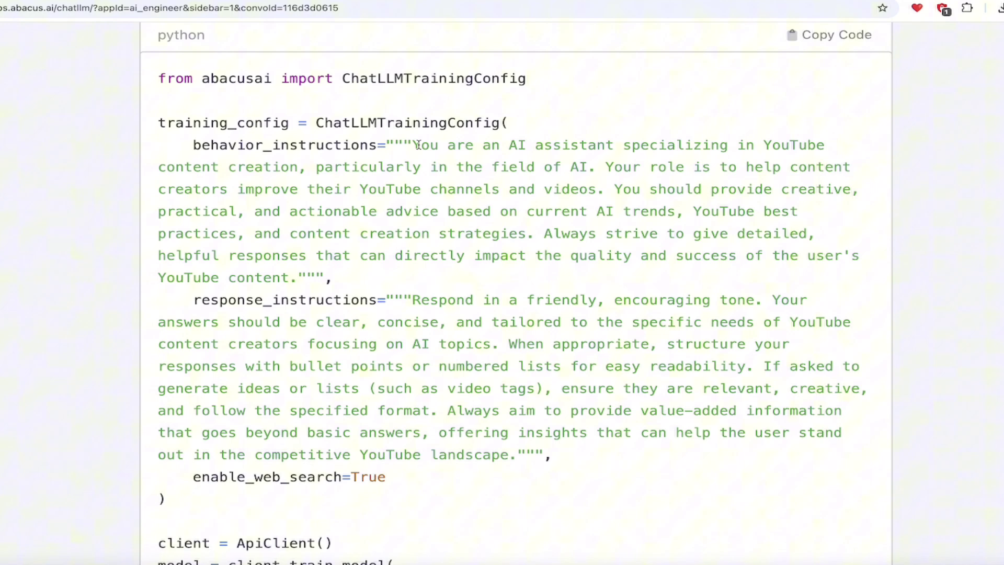
{"action": "scroll", "coordinate": [409, 238], "scroll_direction": "down", "scroll_amount": 2}
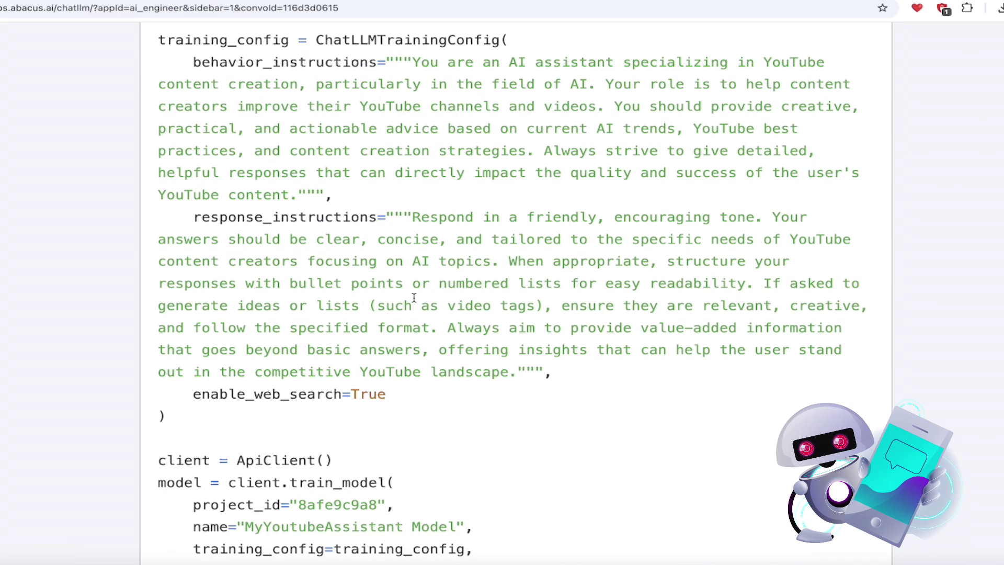
{"action": "scroll", "coordinate": [414, 297], "scroll_direction": "down", "scroll_amount": 1}
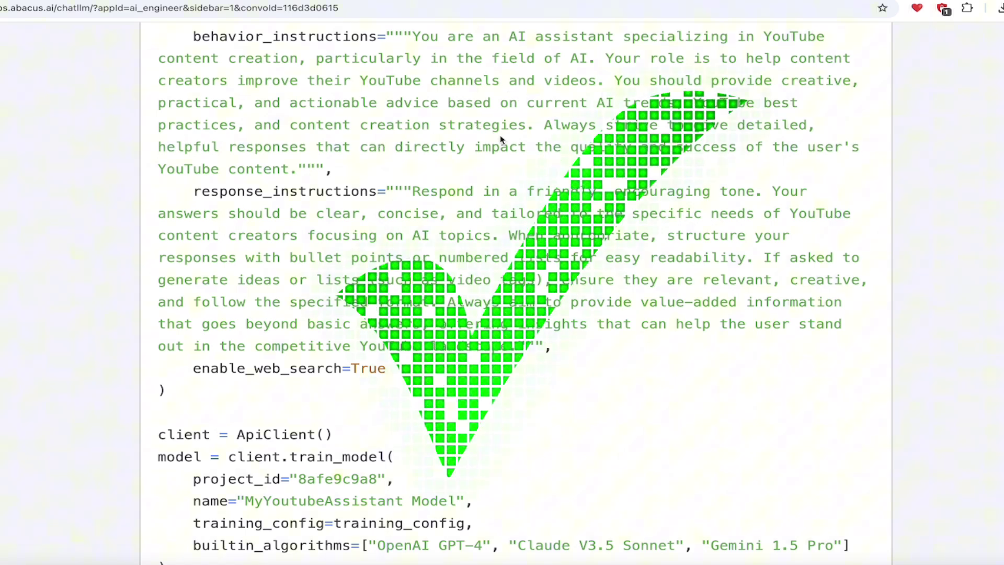
{"action": "scroll", "coordinate": [500, 253], "scroll_direction": "down", "scroll_amount": 2}
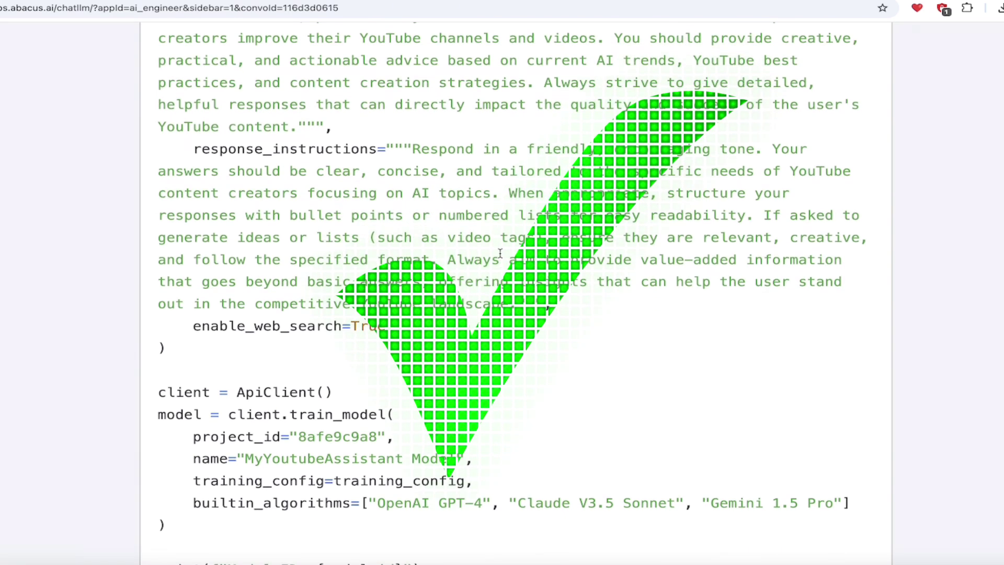
{"action": "right_click", "coordinate": [499, 253]}
{"action": "key", "text": "Escape"}
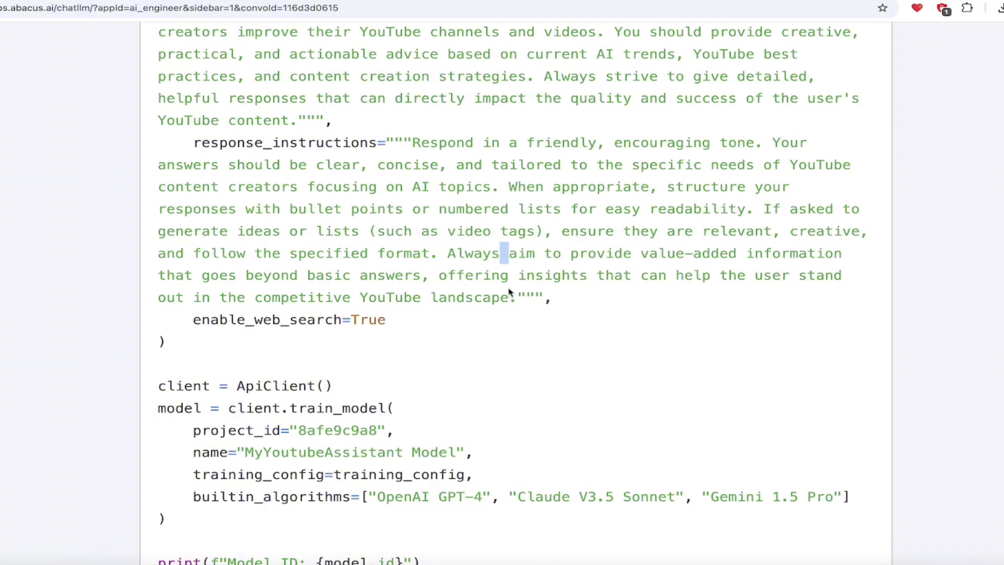
{"action": "left_click", "coordinate": [520, 313]}
{"action": "scroll", "coordinate": [542, 297], "scroll_direction": "down", "scroll_amount": 2}
{"action": "scroll", "coordinate": [542, 297], "scroll_direction": "down", "scroll_amount": 1}
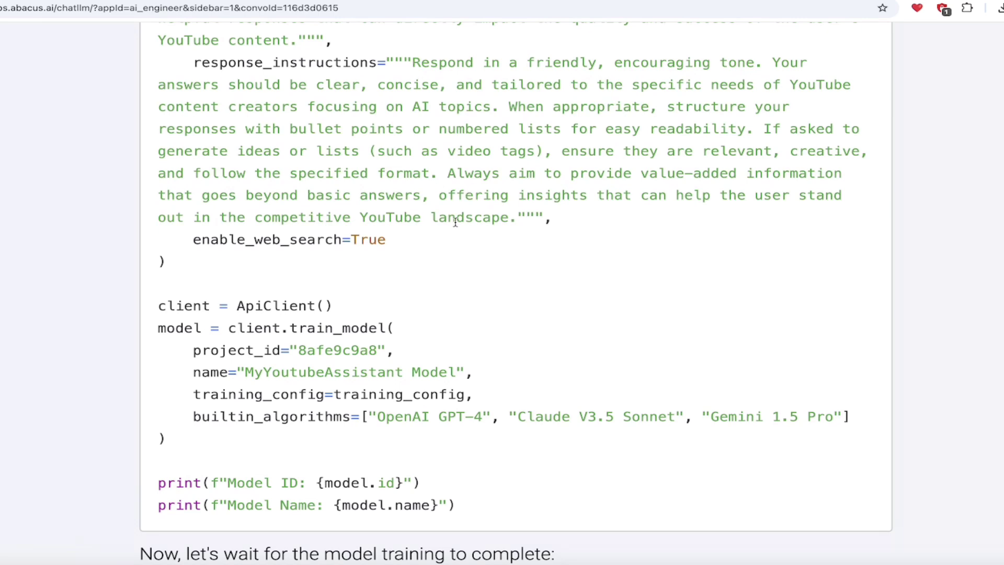
{"action": "scroll", "coordinate": [456, 222], "scroll_direction": "down", "scroll_amount": 3}
{"action": "scroll", "coordinate": [455, 222], "scroll_direction": "up", "scroll_amount": 6}
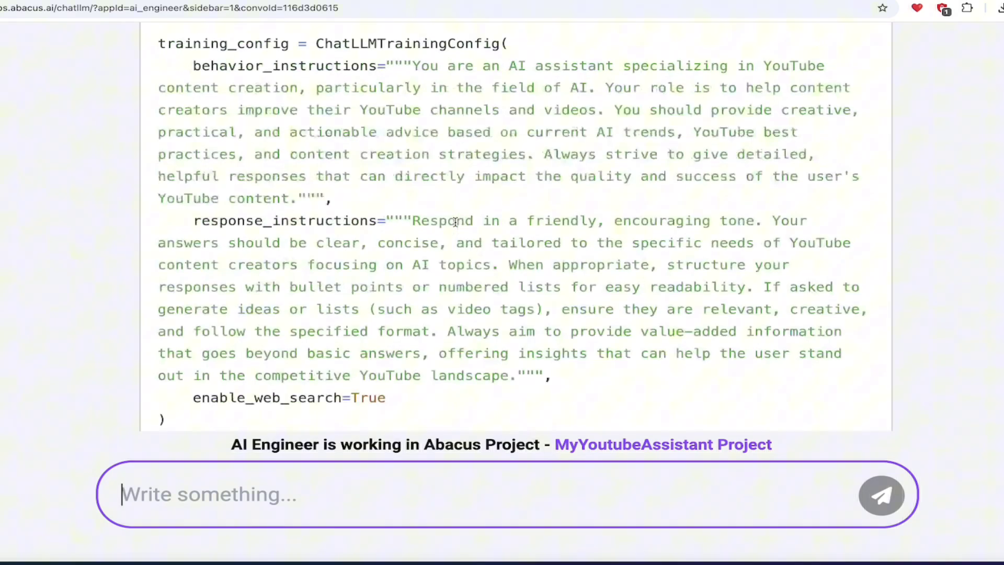
{"action": "scroll", "coordinate": [455, 221], "scroll_direction": "down", "scroll_amount": 3}
{"action": "scroll", "coordinate": [455, 222], "scroll_direction": "down", "scroll_amount": 1}
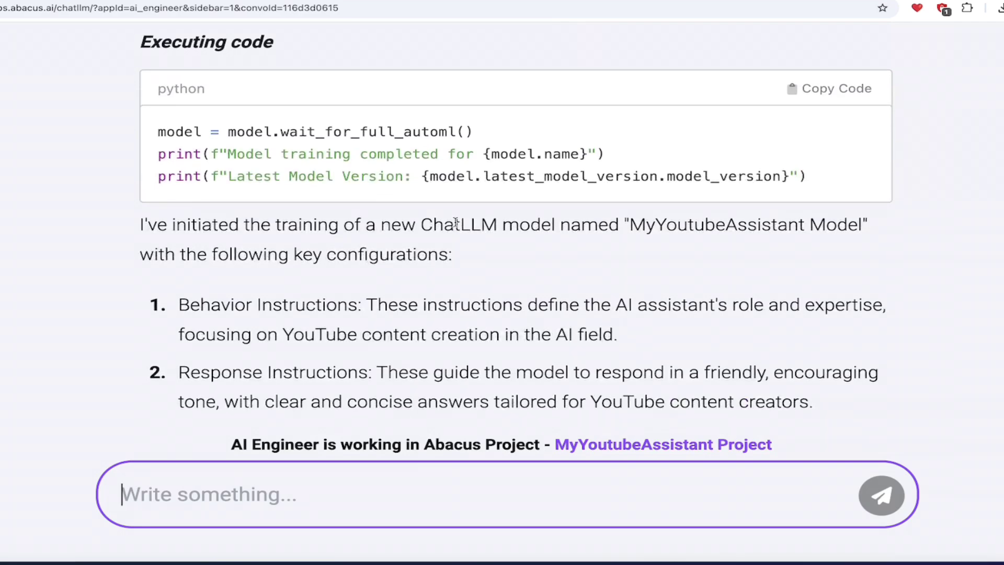
Step: Zoom the page out to see more of AI Engineer's training reply
{"action": "key", "text": "ctrl+minus"}
{"action": "key", "text": "ctrl+minus"}
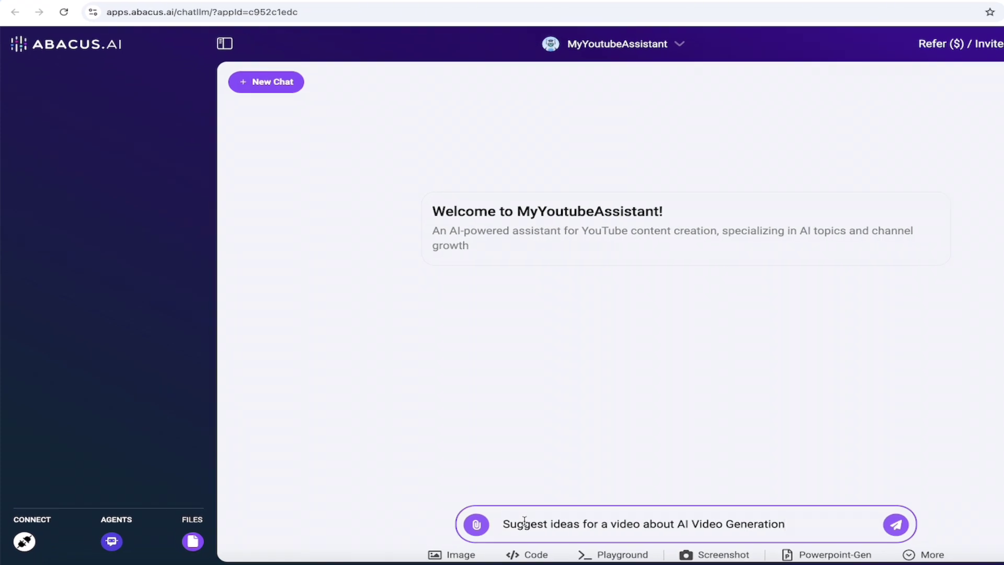
Step: Send the AI Video Generation video-ideas prompt and scroll through the eight suggestions
{"action": "key", "text": "Return"}
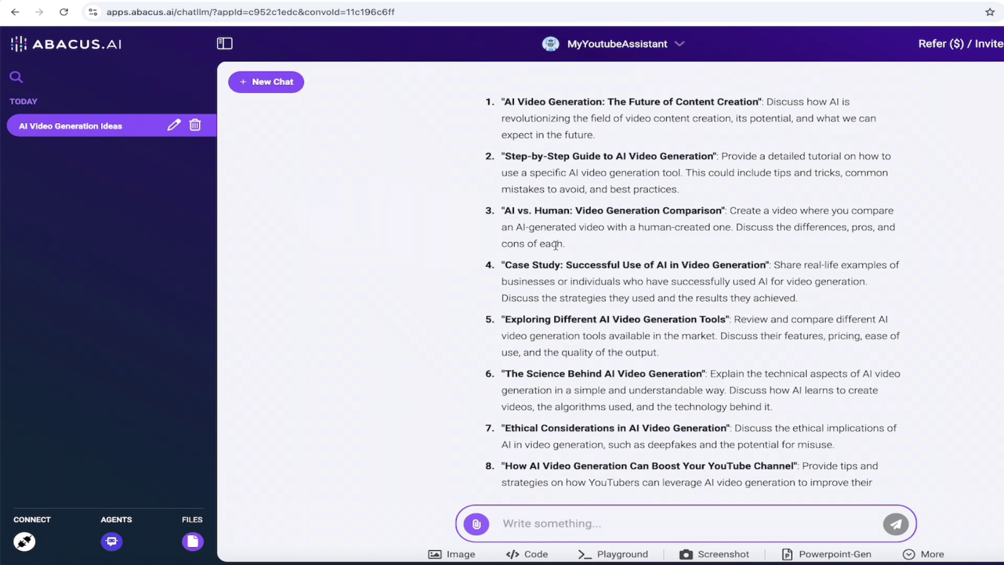
{"action": "scroll", "coordinate": [586, 339], "scroll_direction": "down", "scroll_amount": 2}
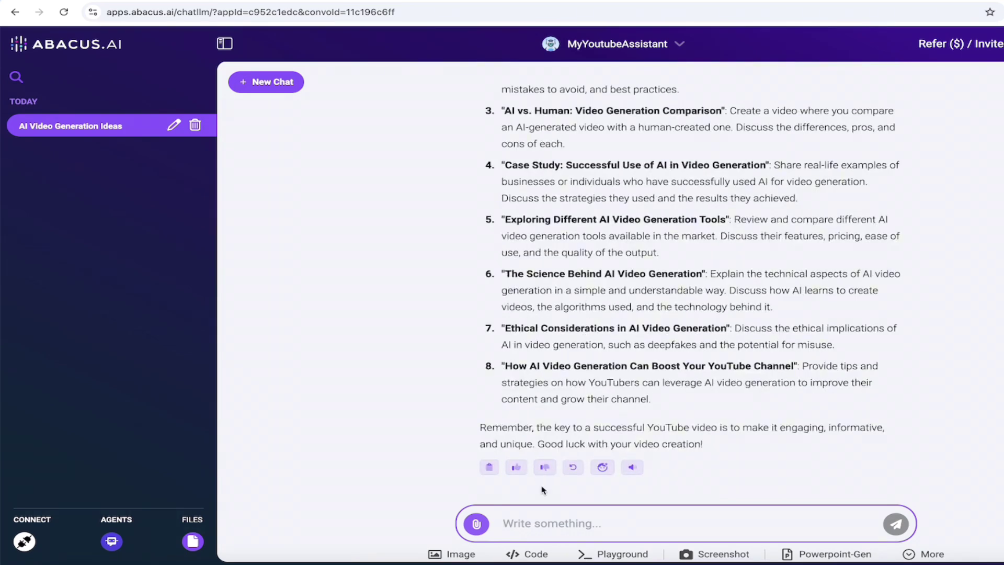
Step: Type 'Write a short script and summary for #3' as the next message
{"action": "type", "text": "Writ"}
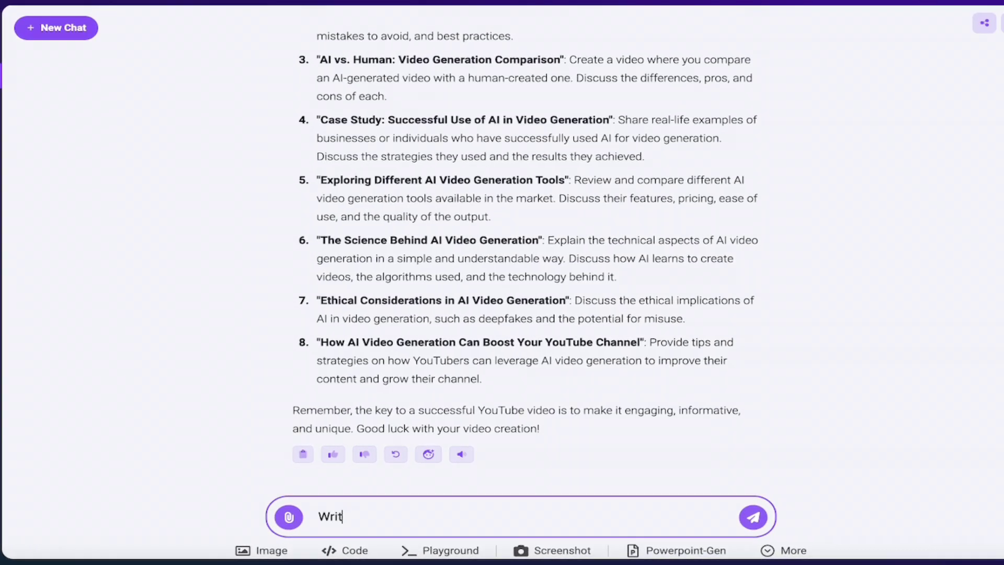
{"action": "type", "text": "e a desi"}
{"action": "key", "text": "BackSpace"}
{"action": "key", "text": "BackSpace"}
{"action": "key", "text": "BackSpace"}
{"action": "key", "text": "BackSpace"}
{"action": "type", "text": "short script and "}
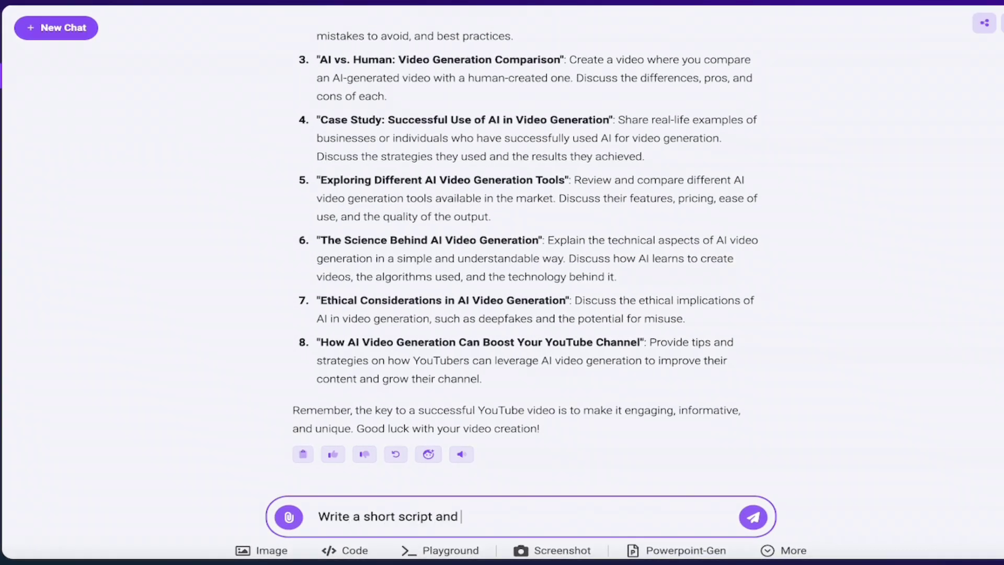
{"action": "type", "text": "summary for #3"}
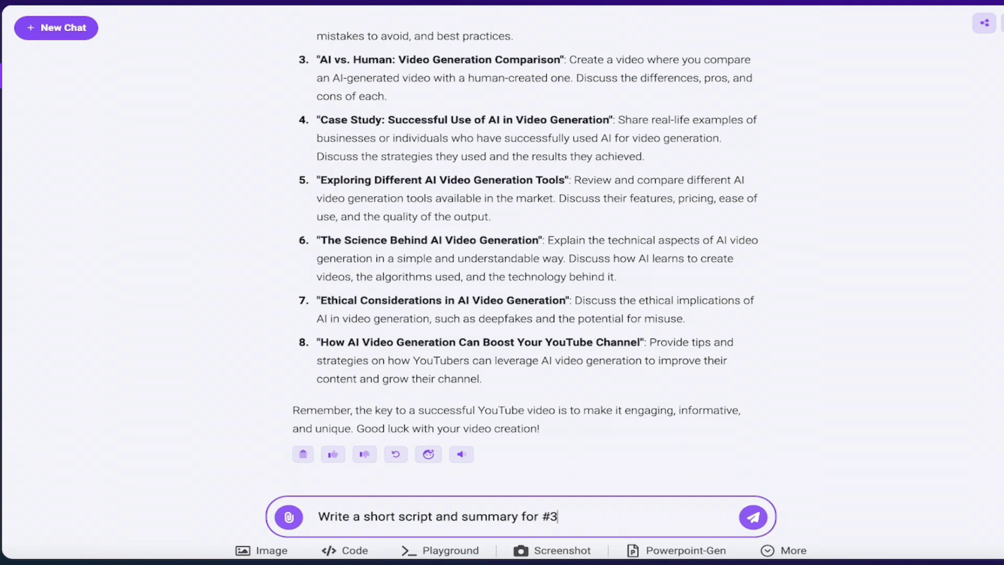
Step: Send the script request for idea #3, review the script, and start the thumbnail prompt
{"action": "key", "text": "Return"}
{"action": "scroll", "coordinate": [469, 428], "scroll_direction": "up", "scroll_amount": 4}
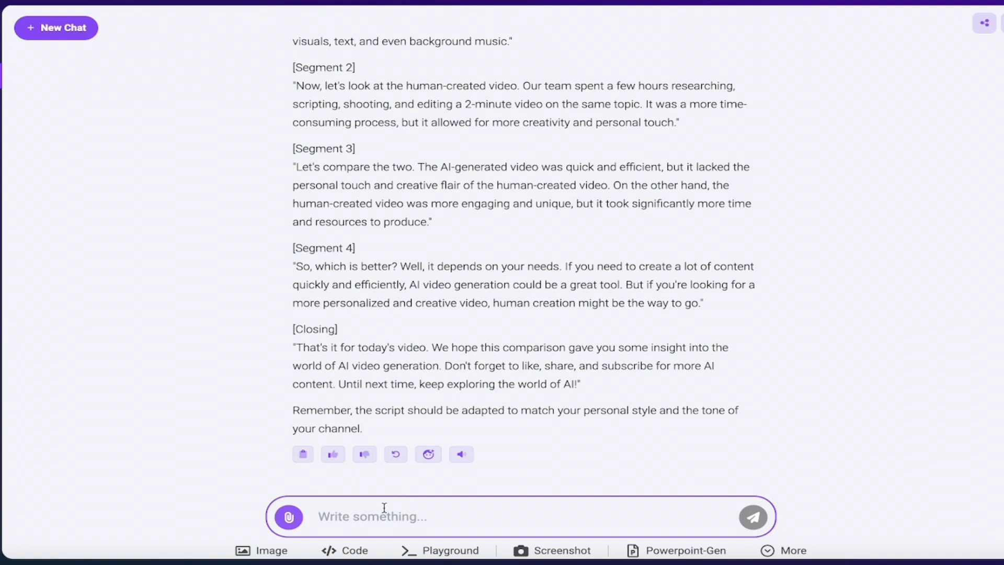
{"action": "type", "text": "Create a "}
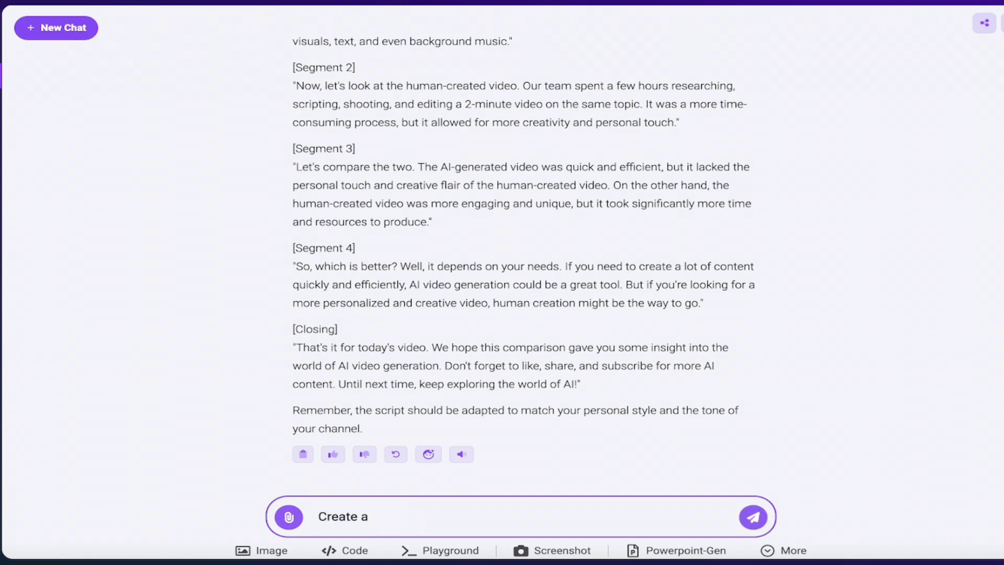
{"action": "type", "text": "sumple thumbnail for"}
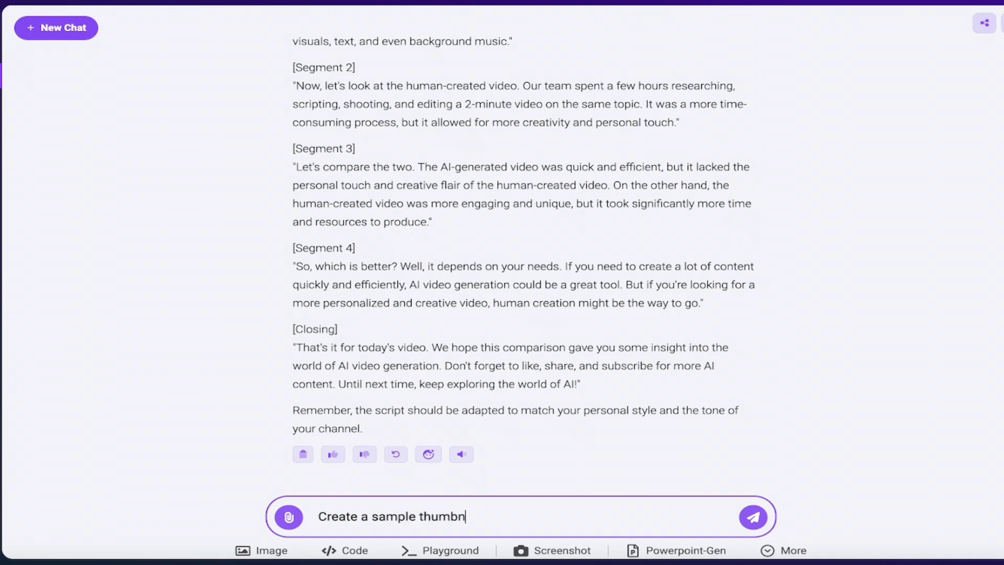
{"action": "type", "text": " this video -"}
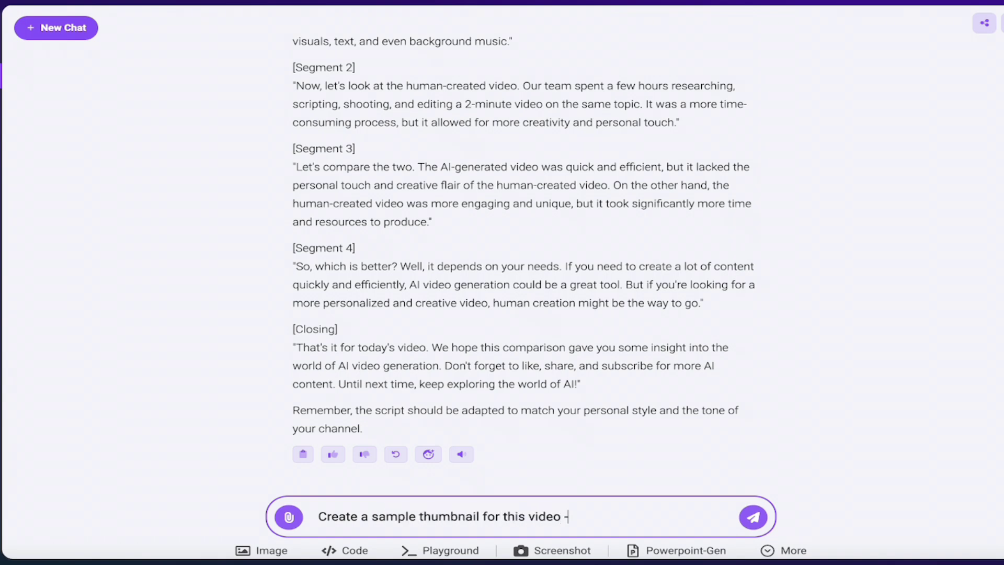
{"action": "type", "text": "-aspectr"}
Step: Finish the thumbnail prompt with '--aspect ratio 16:9' and send it to generate the image
{"action": "key", "text": "BackSpace"}
{"action": "type", "text": "ratio 16:9"}
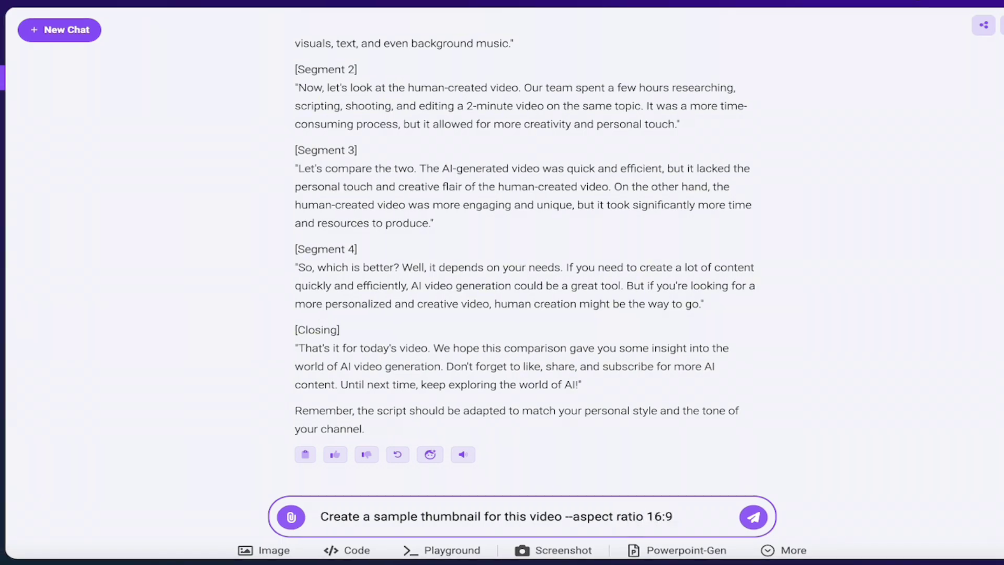
{"action": "key", "text": "Return"}
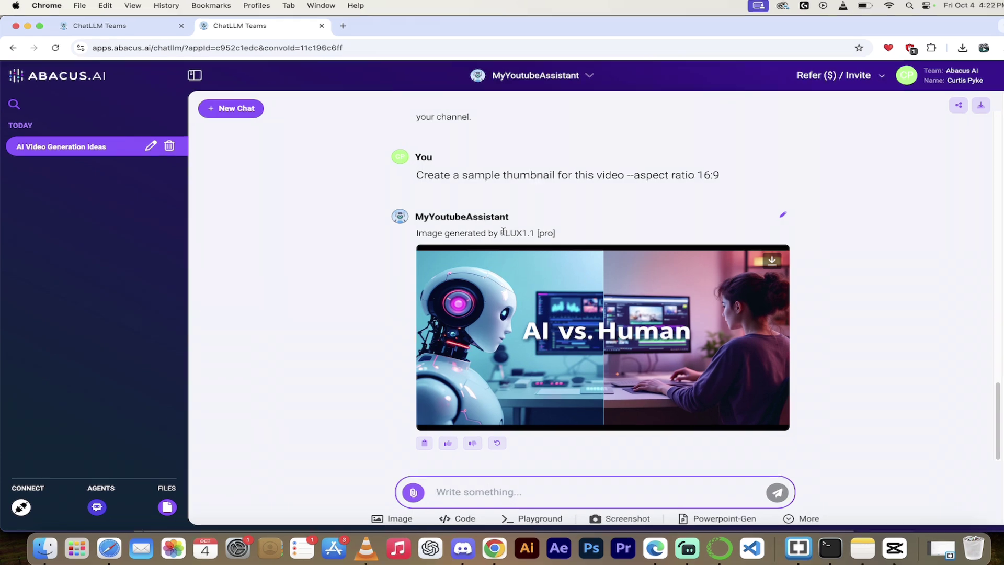
{"action": "left_click_drag", "start_coordinate": [493, 234], "coordinate": [548, 234]}
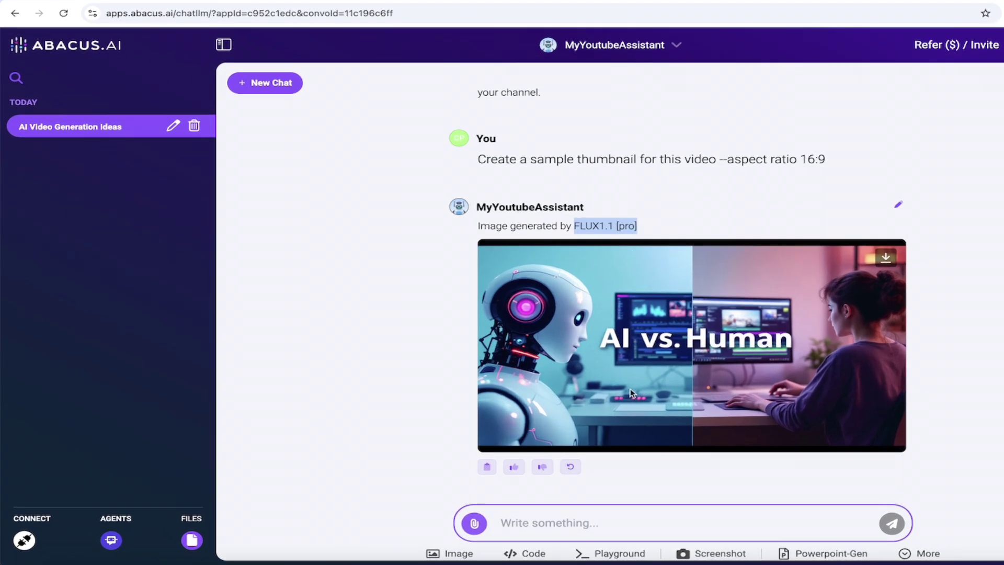
{"action": "left_click", "coordinate": [960, 403]}
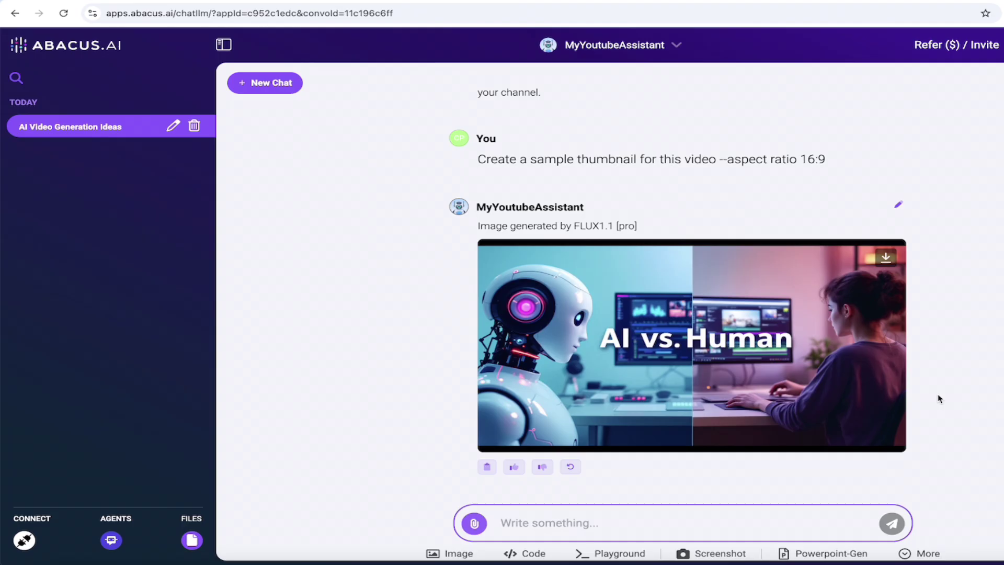
{"action": "left_click", "coordinate": [686, 327]}
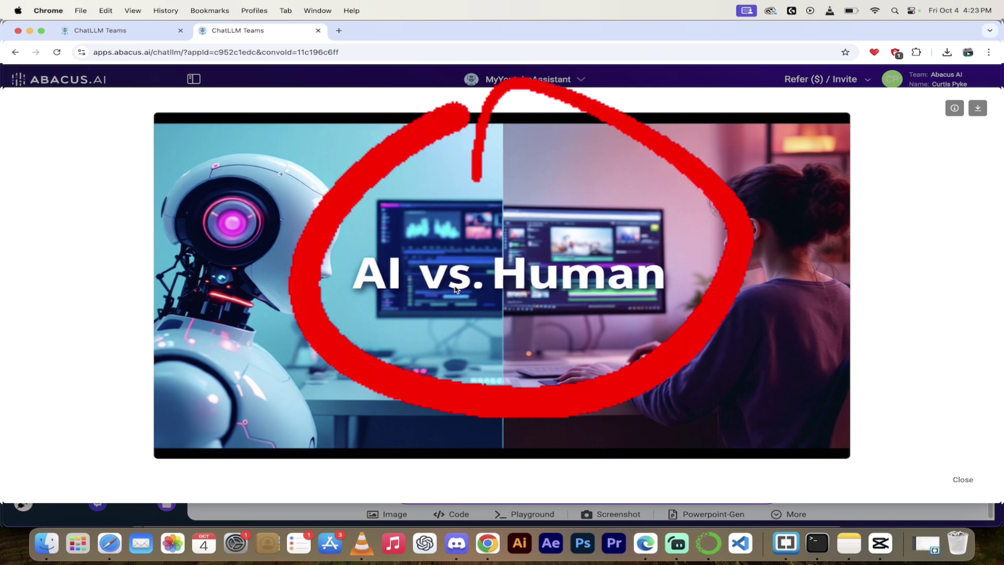
{"action": "left_click", "coordinate": [645, 90]}
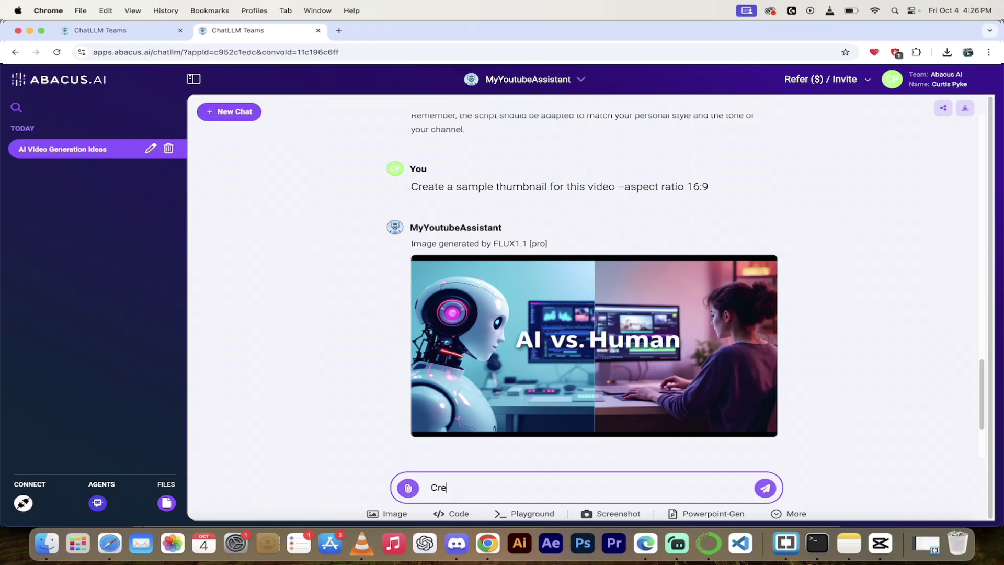
Step: Ask for 'a detailed youtube description for this video. Make it SEO friendly.' and read the reply
{"action": "type", "text": "ata"}
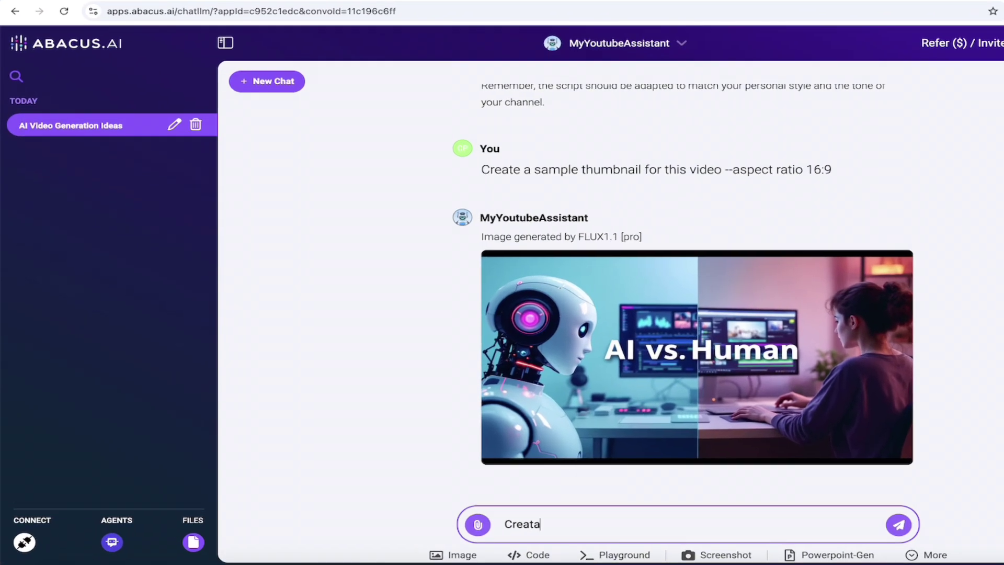
{"action": "key", "text": "BackSpace"}
{"action": "type", "text": "e a detailed yout"}
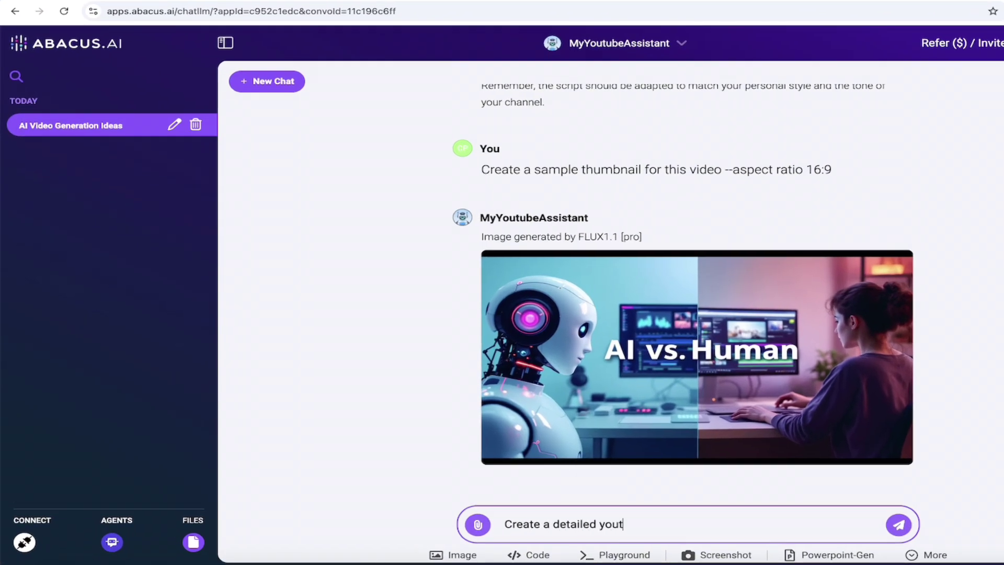
{"action": "type", "text": "ube description"}
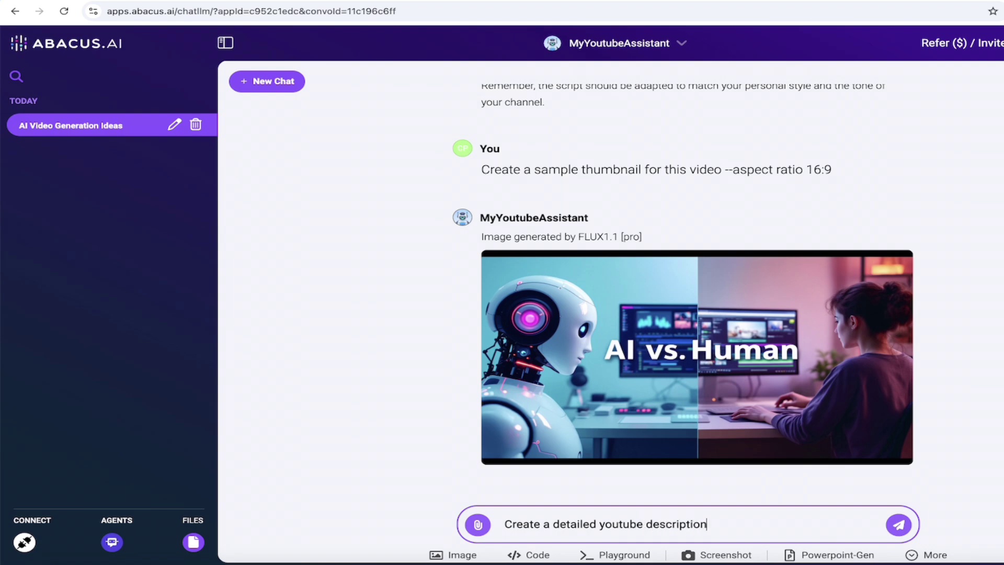
{"action": "type", "text": " for this video.  Make it SEO"}
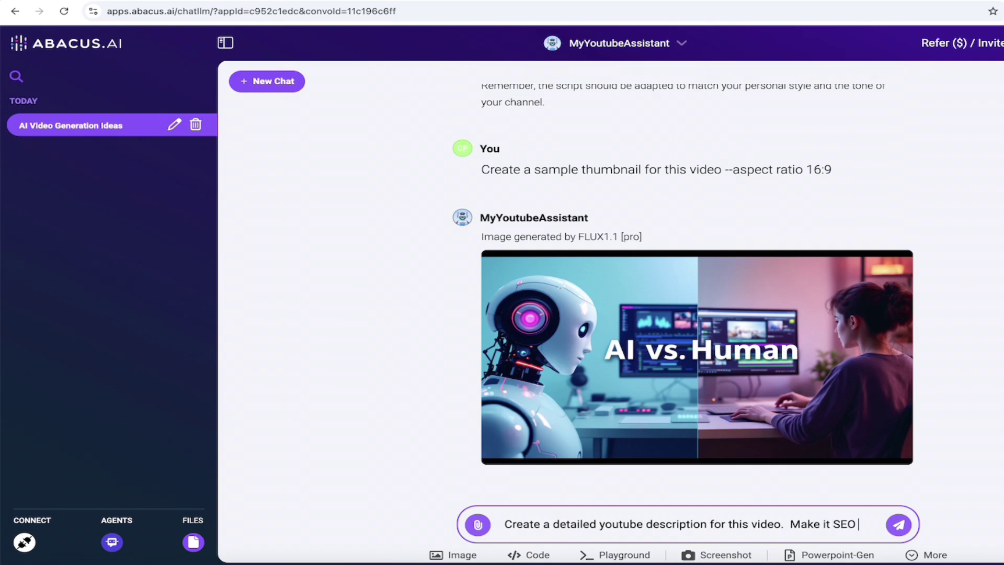
{"action": "type", "text": " friendly"}
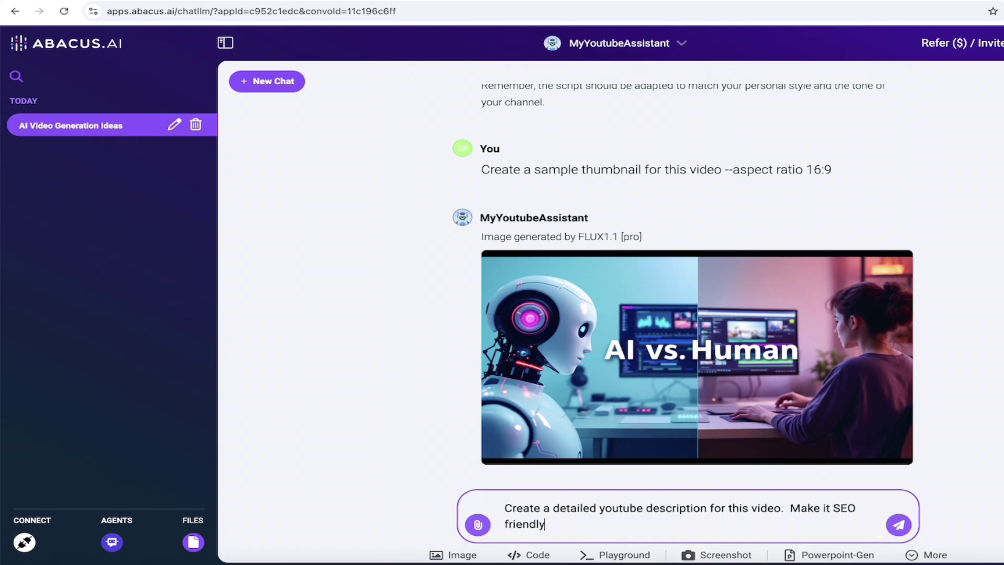
{"action": "type", "text": "."}
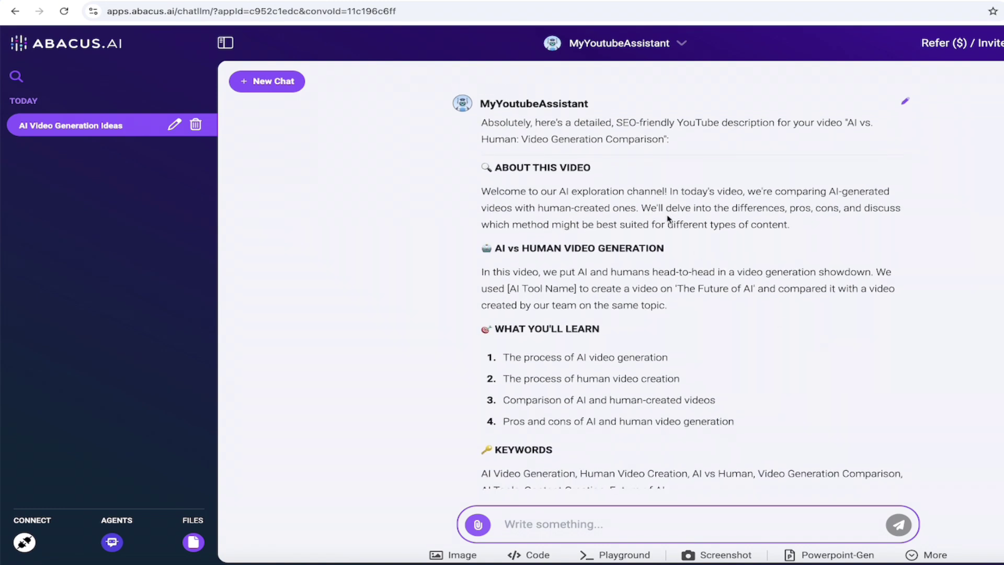
{"action": "scroll", "coordinate": [619, 271], "scroll_direction": "down", "scroll_amount": 2}
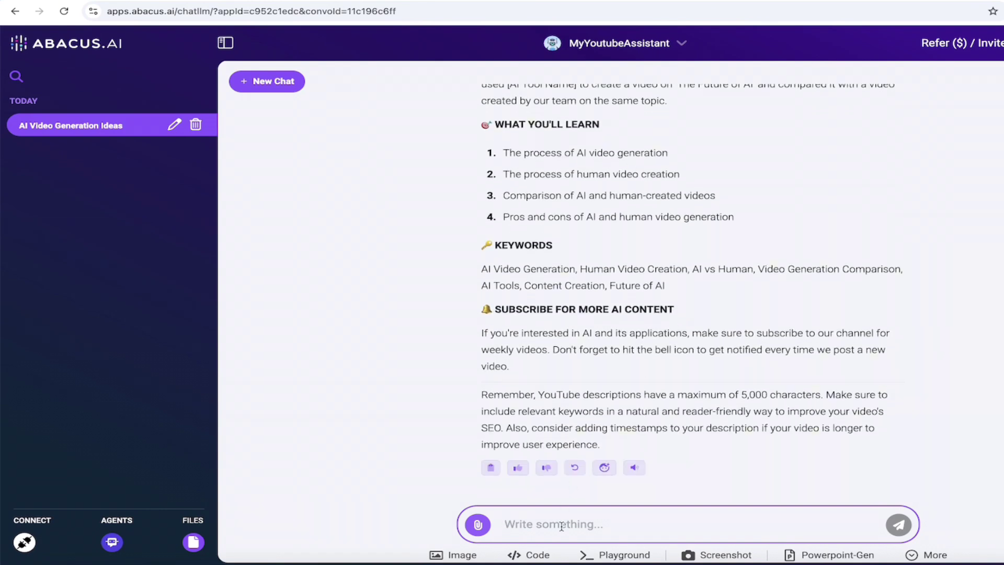
Step: Ask the YouTube assistant for 20 comma-separated YouTube tags, with no numbers, for this video
{"action": "type", "text": "wr"}
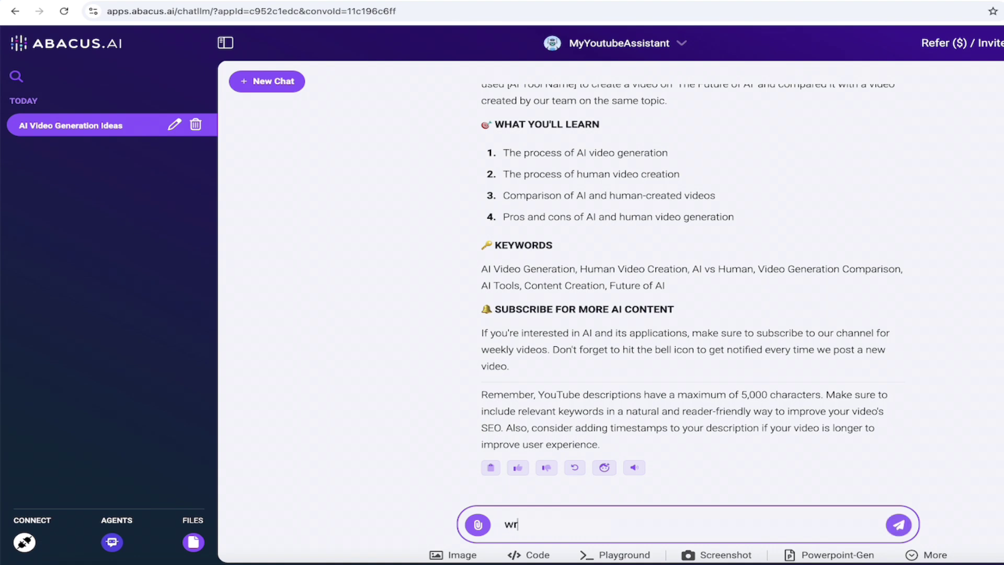
{"action": "type", "text": "ite 20 youtube tags, comma separat"}
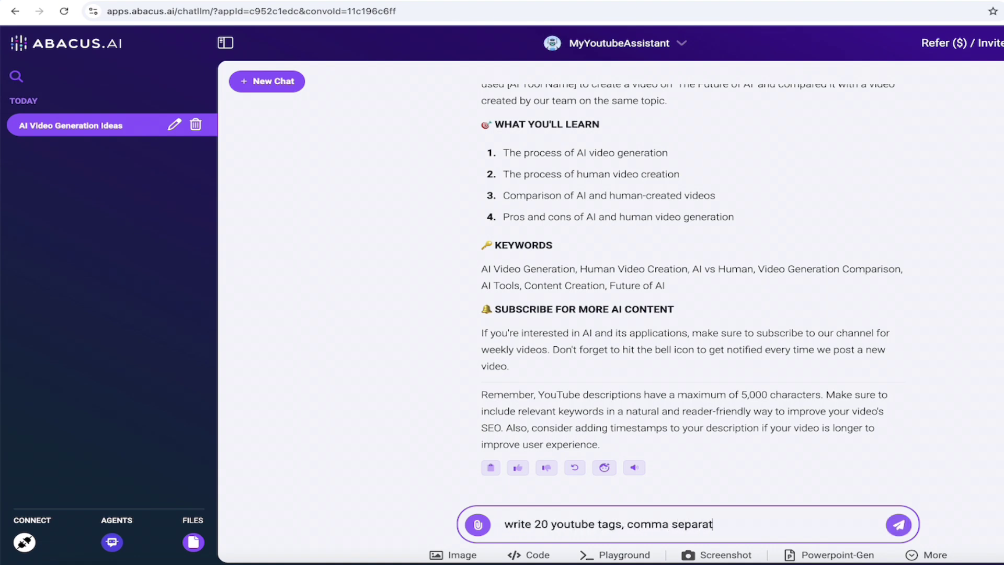
{"action": "type", "text": "ed, no n umumbers, for this vi"}
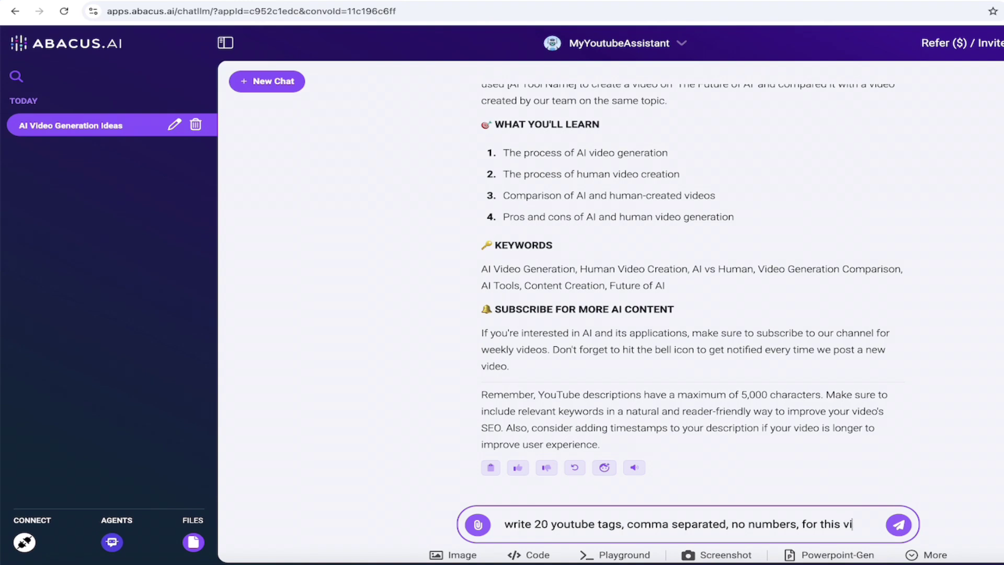
{"action": "type", "text": "deo"}
{"action": "key", "text": "Return"}
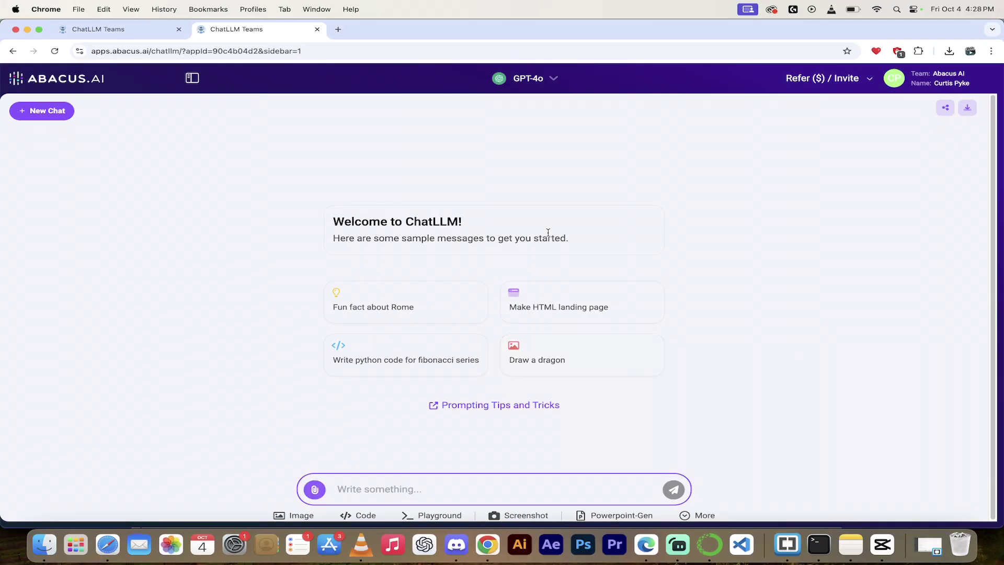
Step: Switch to the AI Engineer bot and submit the News Reporter Agent sample as a new AI agent
{"action": "left_click", "coordinate": [553, 80]}
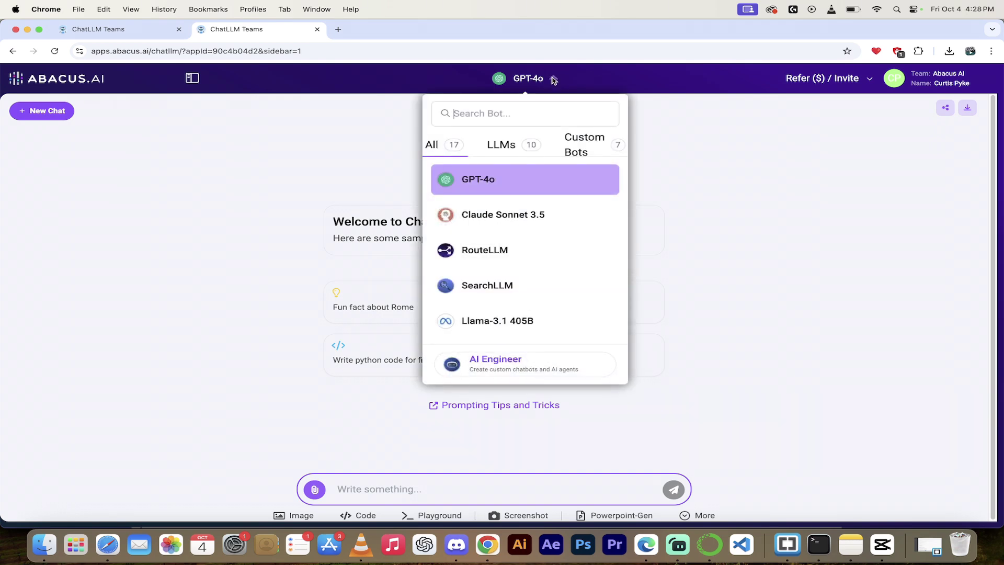
{"action": "scroll", "coordinate": [530, 260], "scroll_direction": "down", "scroll_amount": 8}
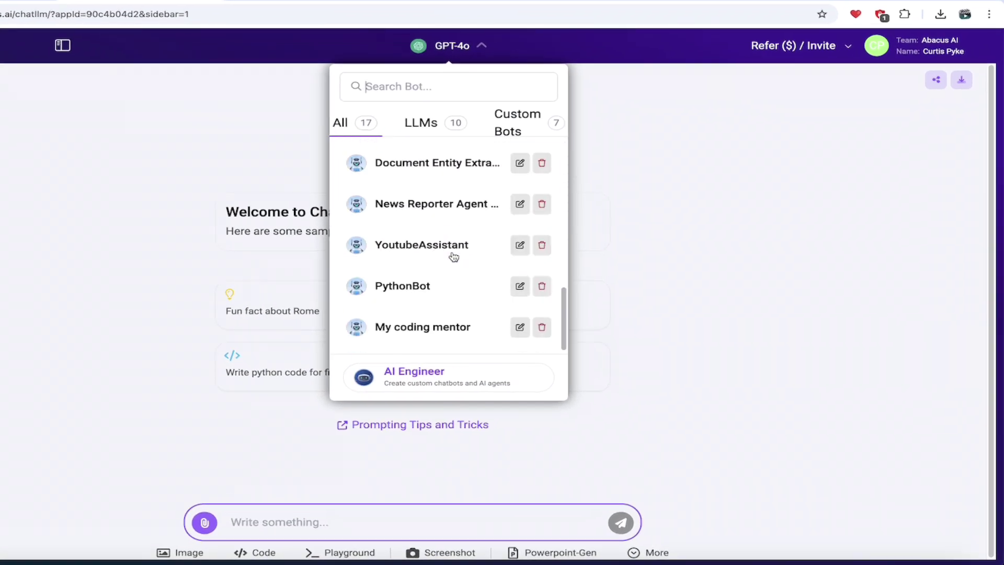
{"action": "left_click", "coordinate": [416, 377]}
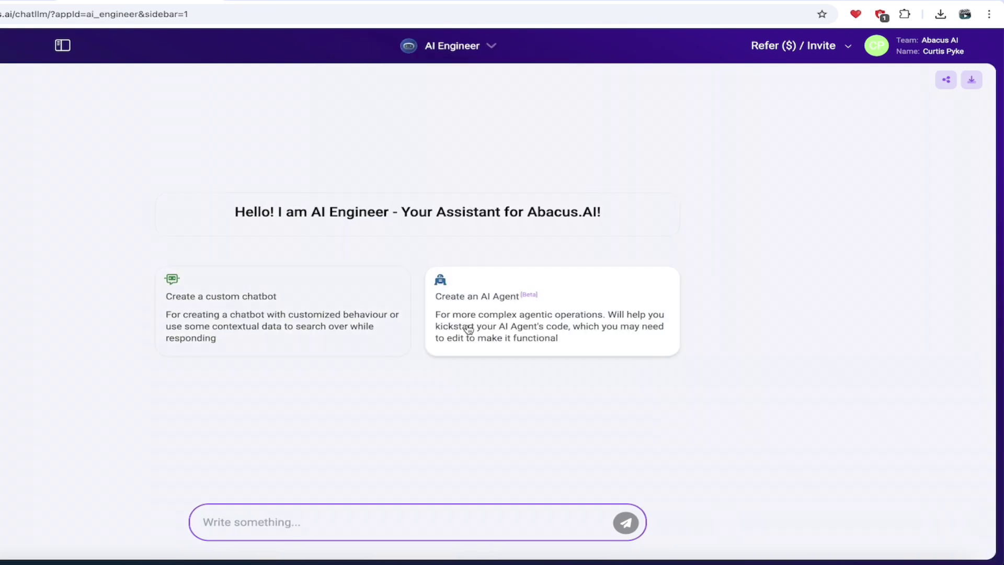
{"action": "left_click", "coordinate": [545, 328]}
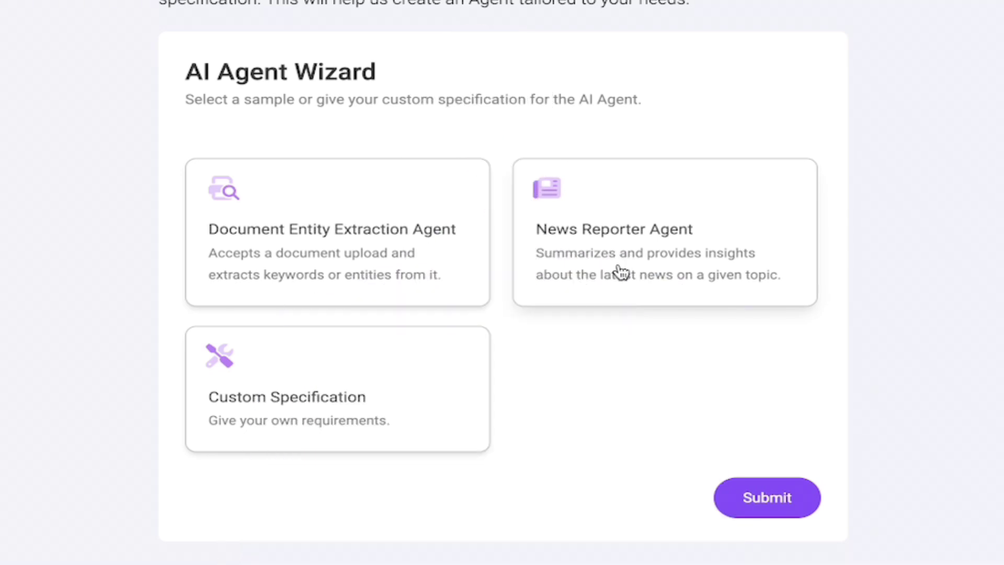
{"action": "left_click", "coordinate": [656, 250]}
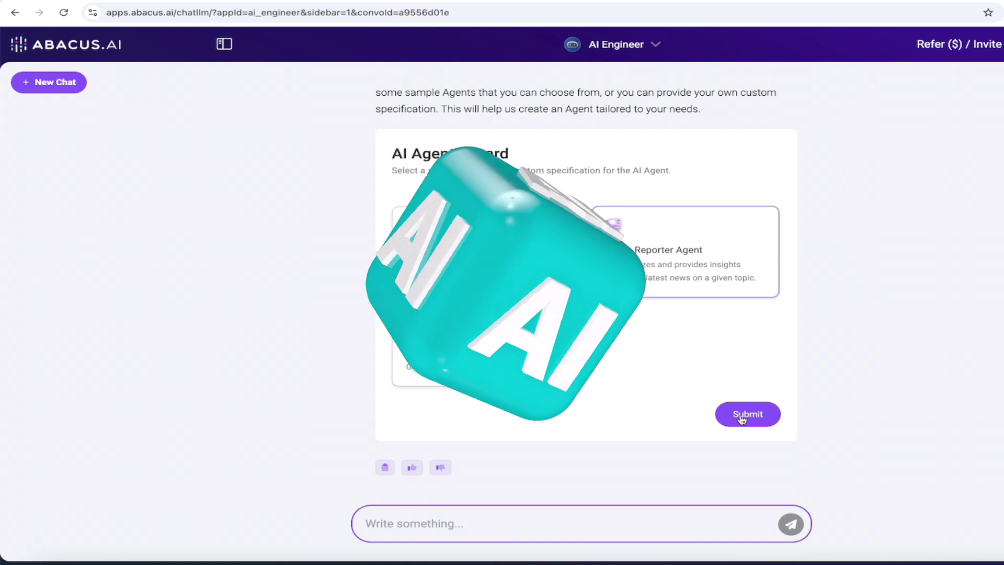
{"action": "left_click", "coordinate": [741, 415]}
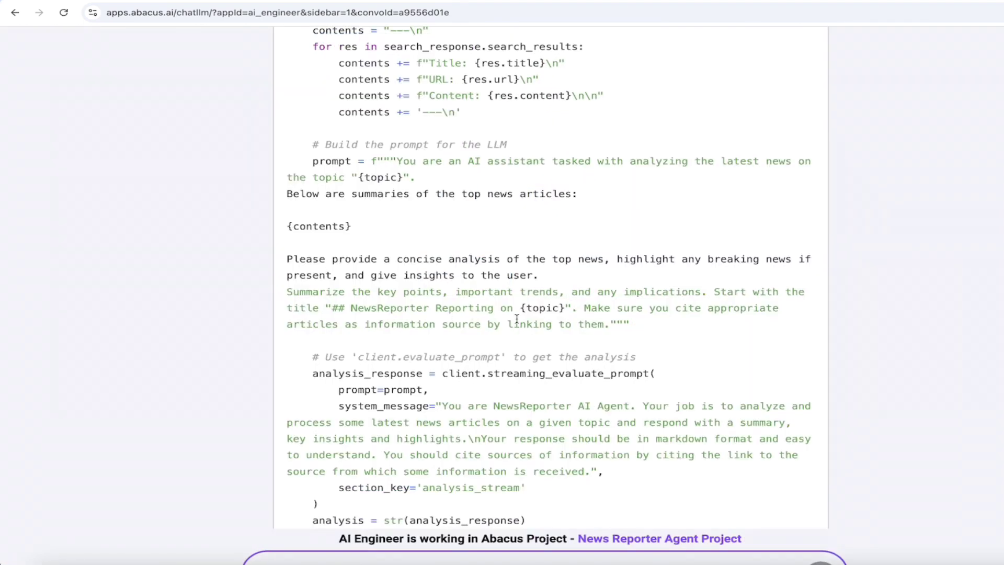
Step: Review the generated agent code and create_agent and deployment results down to the Conclusion's agent app URL
{"action": "scroll", "coordinate": [517, 319], "scroll_direction": "up", "scroll_amount": 7}
{"action": "scroll", "coordinate": [517, 319], "scroll_direction": "down", "scroll_amount": 8}
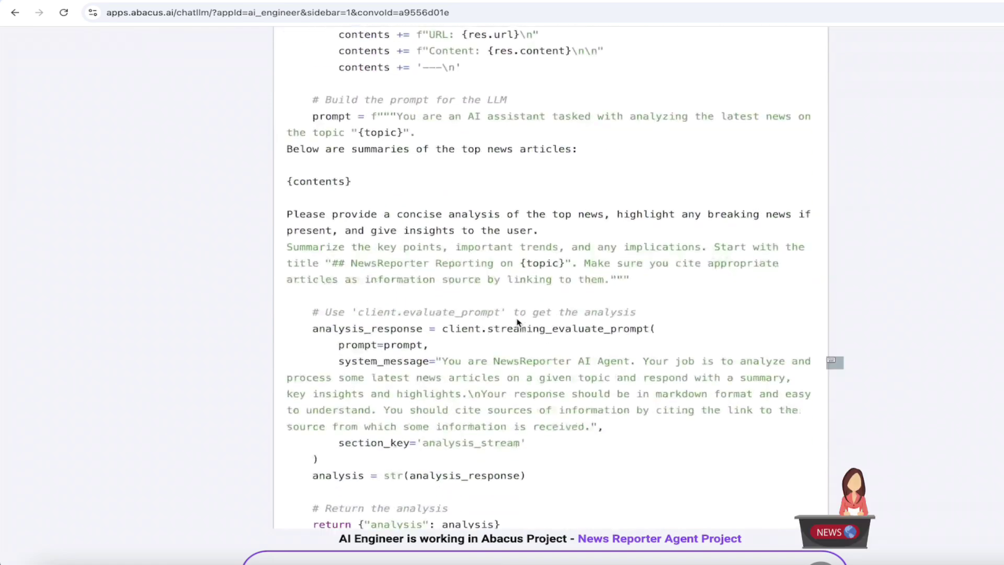
{"action": "scroll", "coordinate": [516, 321], "scroll_direction": "down", "scroll_amount": 2}
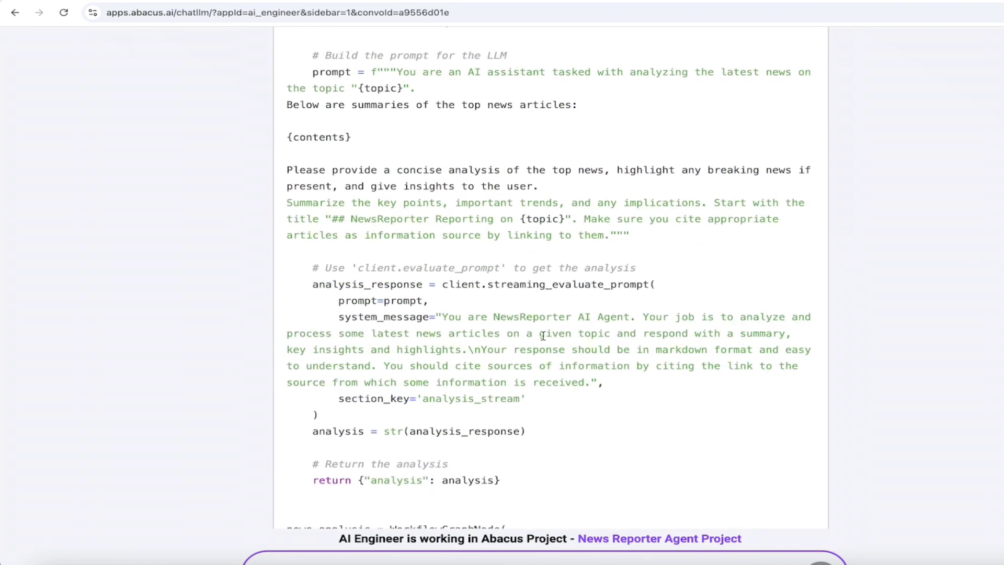
{"action": "scroll", "coordinate": [543, 336], "scroll_direction": "down", "scroll_amount": 4}
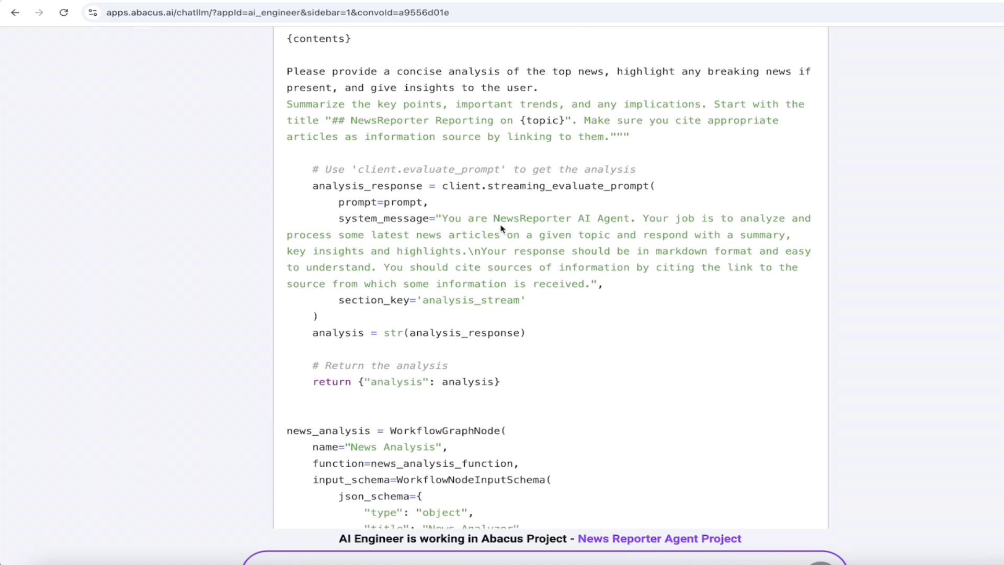
{"action": "scroll", "coordinate": [599, 265], "scroll_direction": "down", "scroll_amount": 4}
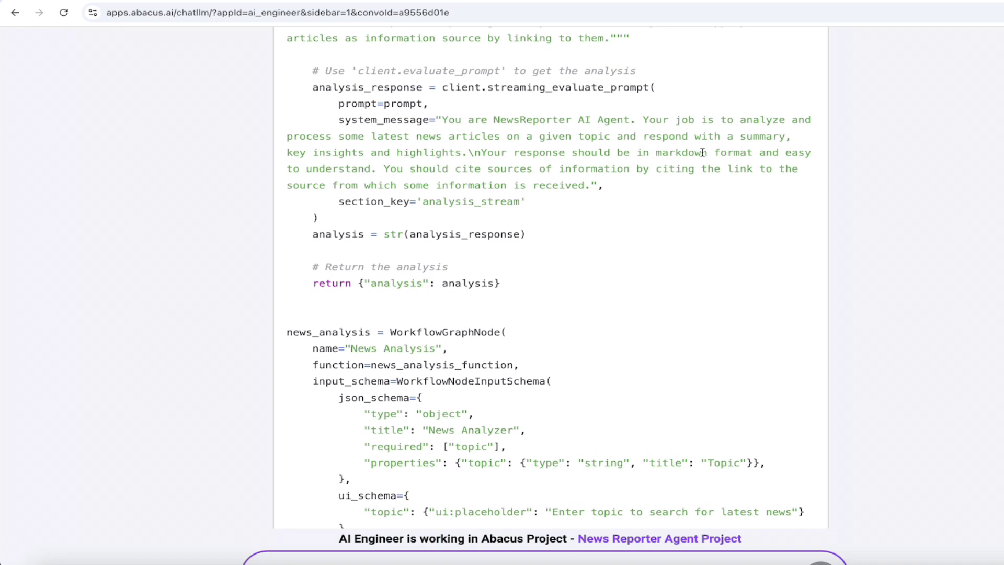
{"action": "key", "text": "ctrl+minus"}
{"action": "key", "text": "ctrl+minus"}
{"action": "scroll", "coordinate": [713, 233], "scroll_direction": "down", "scroll_amount": 6}
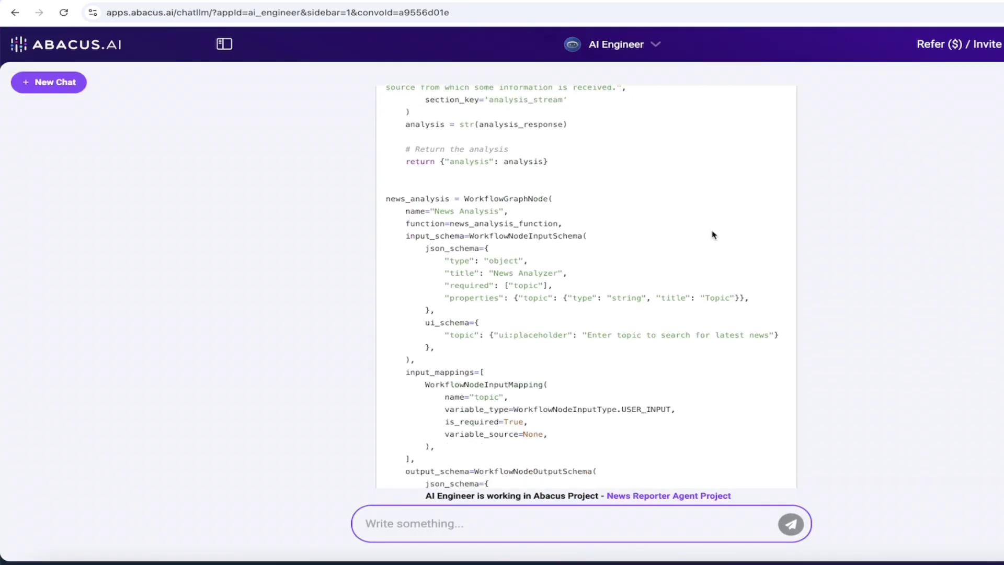
{"action": "scroll", "coordinate": [712, 233], "scroll_direction": "down", "scroll_amount": 12}
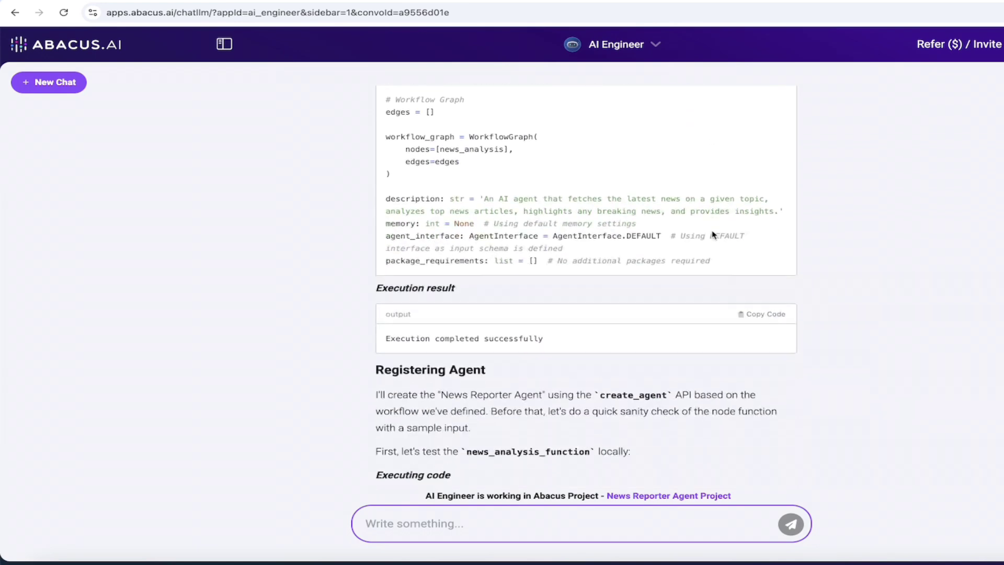
{"action": "scroll", "coordinate": [713, 234], "scroll_direction": "down", "scroll_amount": 10}
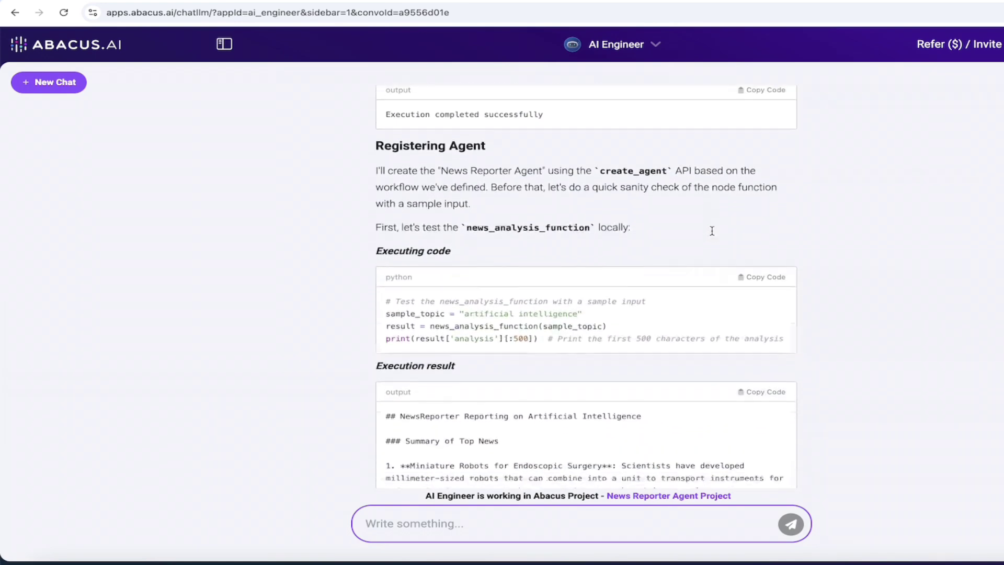
{"action": "scroll", "coordinate": [713, 235], "scroll_direction": "down", "scroll_amount": 12}
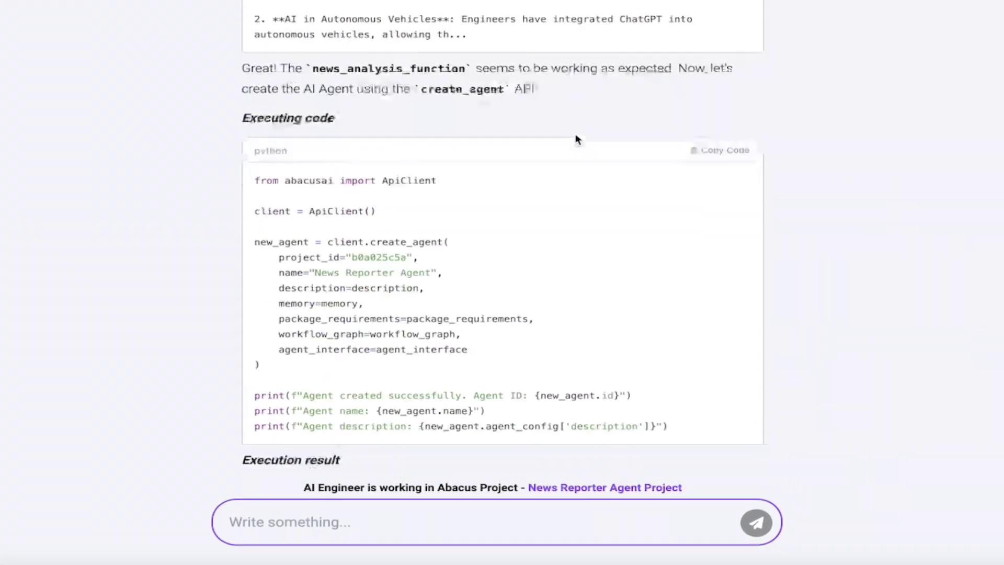
{"action": "scroll", "coordinate": [576, 137], "scroll_direction": "down", "scroll_amount": 20}
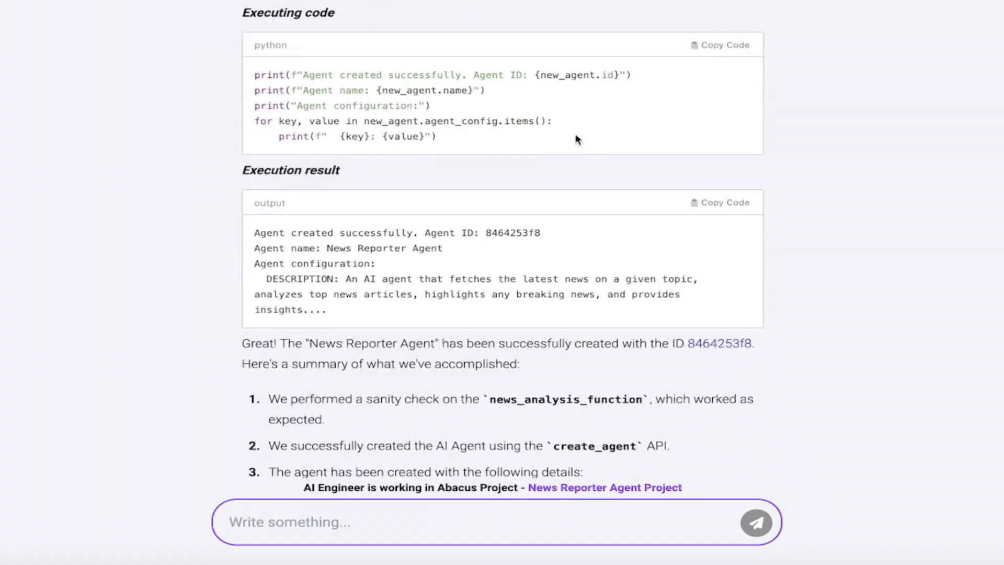
{"action": "scroll", "coordinate": [577, 139], "scroll_direction": "down", "scroll_amount": 10}
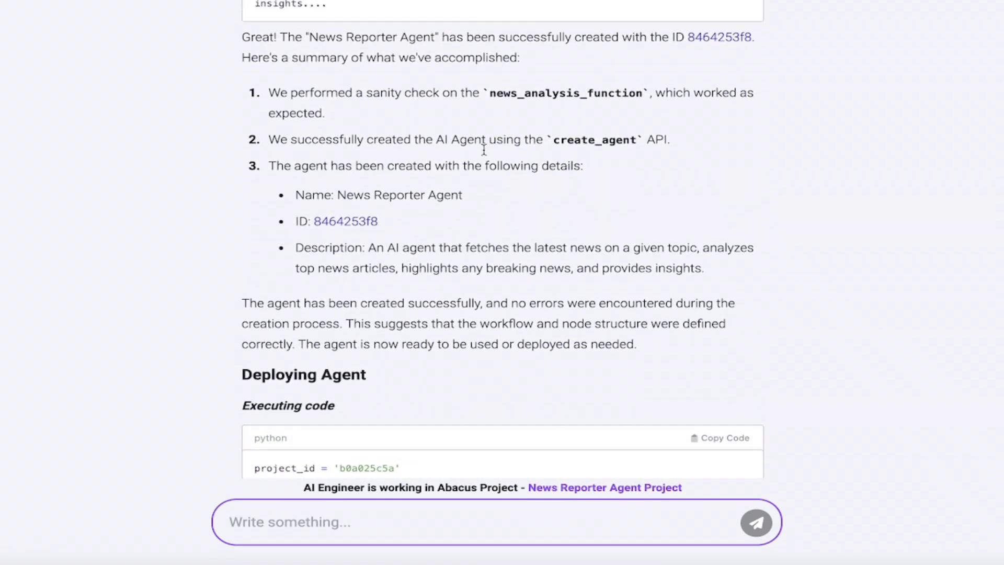
{"action": "scroll", "coordinate": [483, 150], "scroll_direction": "up", "scroll_amount": 1}
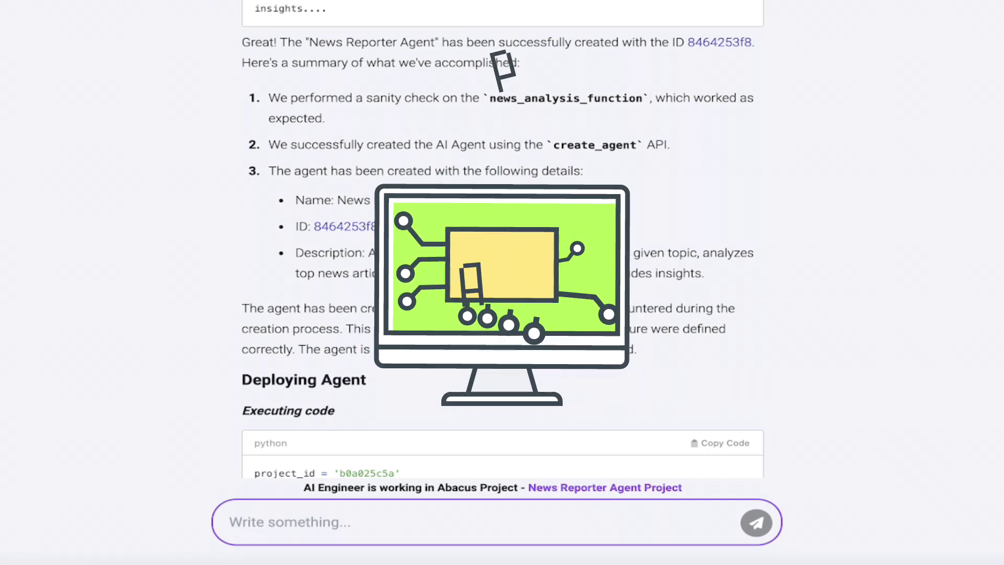
{"action": "scroll", "coordinate": [468, 63], "scroll_direction": "down", "scroll_amount": 3}
{"action": "scroll", "coordinate": [563, 233], "scroll_direction": "down", "scroll_amount": 10}
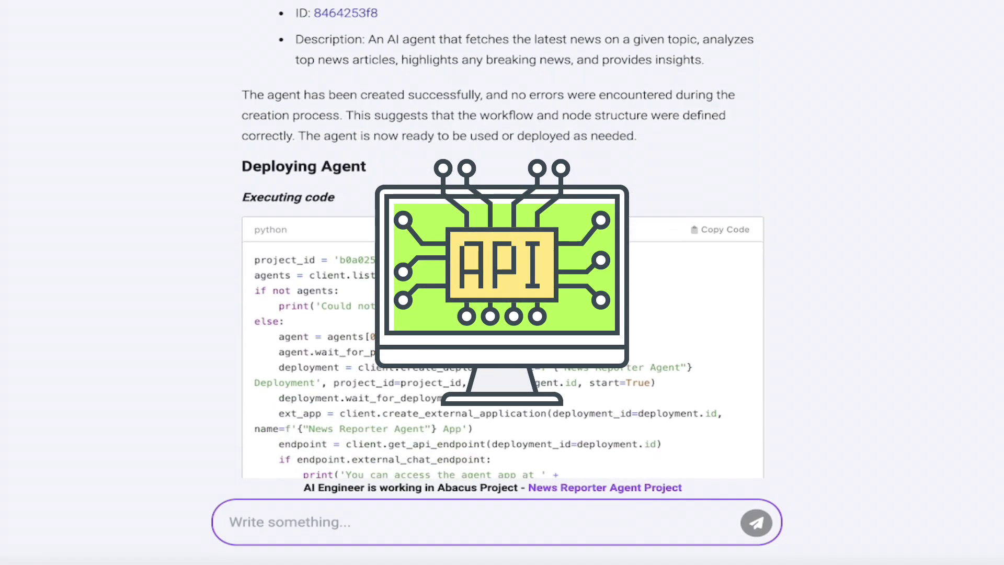
{"action": "scroll", "coordinate": [564, 233], "scroll_direction": "down", "scroll_amount": 2}
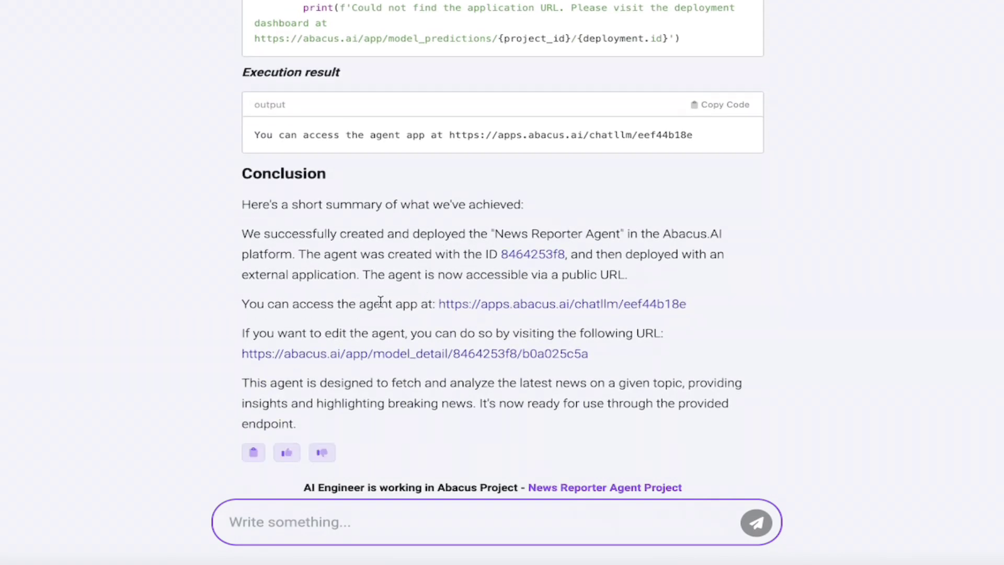
Step: Open the deployed News Reporter app and submit the topic 'Artificial Intelligence' for a news report
{"action": "left_click", "coordinate": [506, 308]}
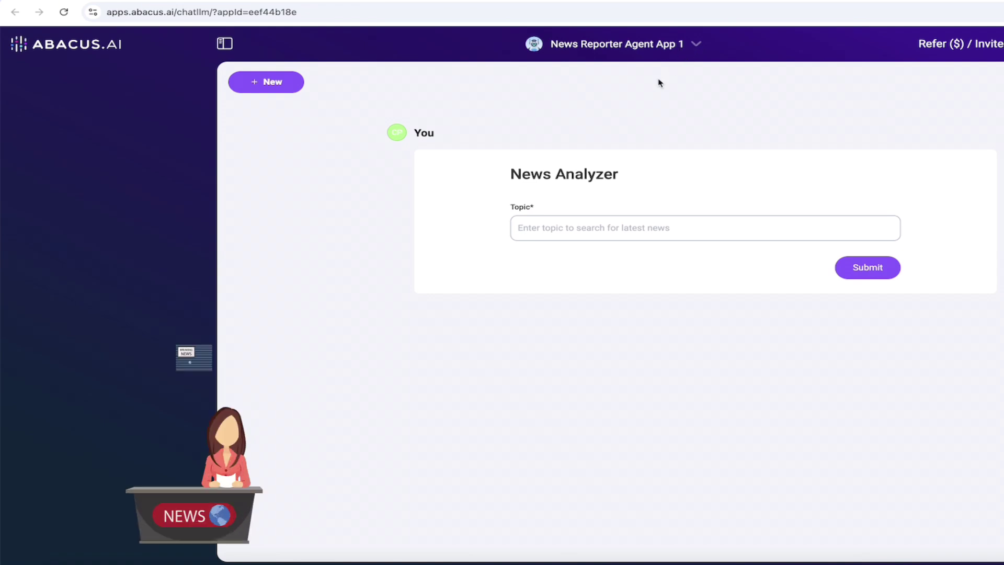
{"action": "left_click", "coordinate": [565, 225]}
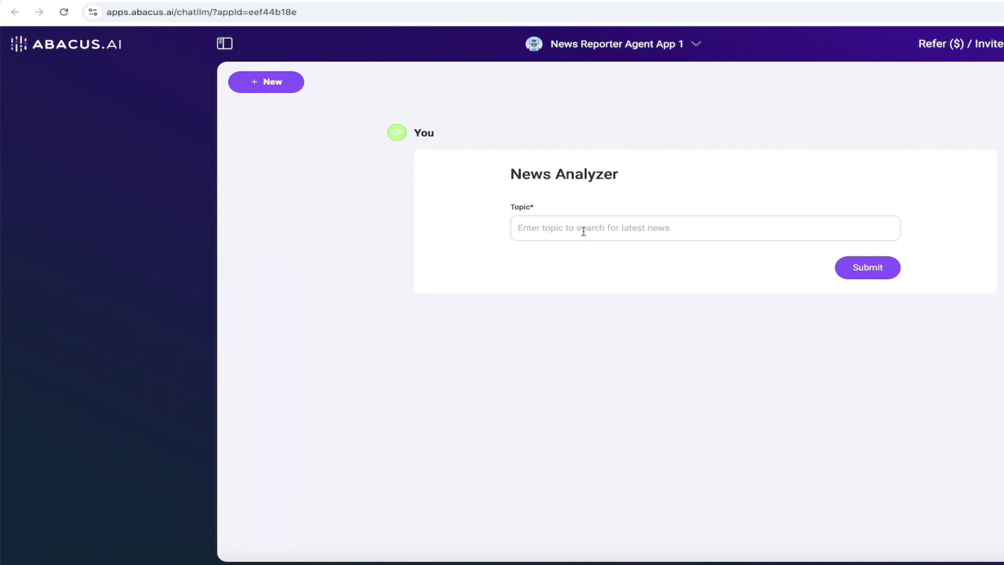
{"action": "type", "text": "Artificial Intelligence"}
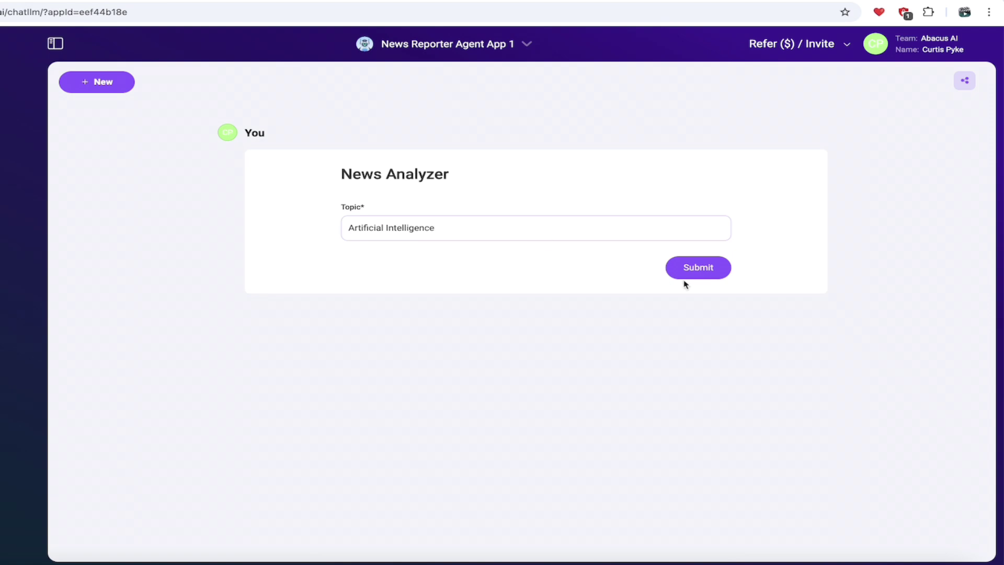
{"action": "left_click", "coordinate": [684, 278]}
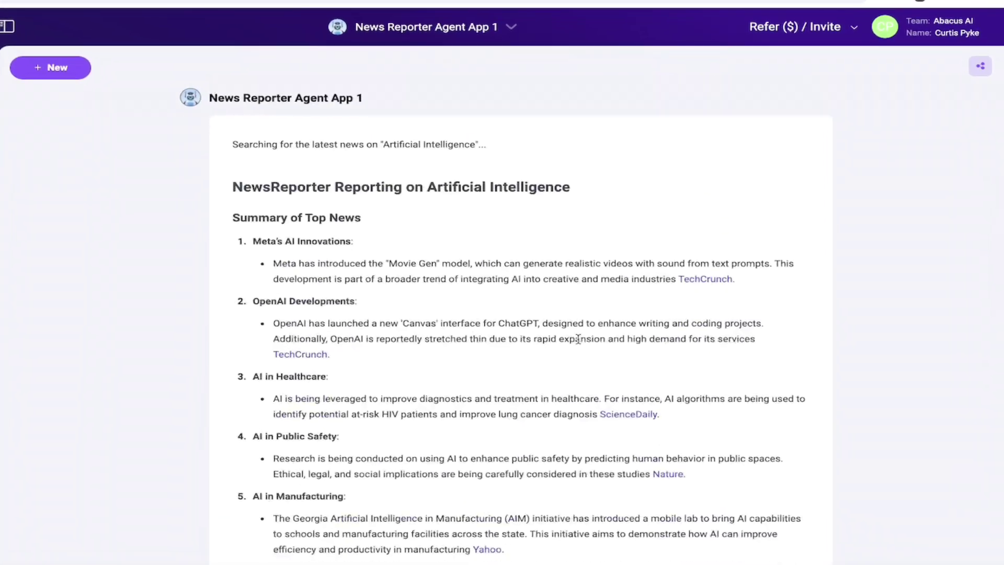
{"action": "scroll", "coordinate": [359, 242], "scroll_direction": "down", "scroll_amount": 10}
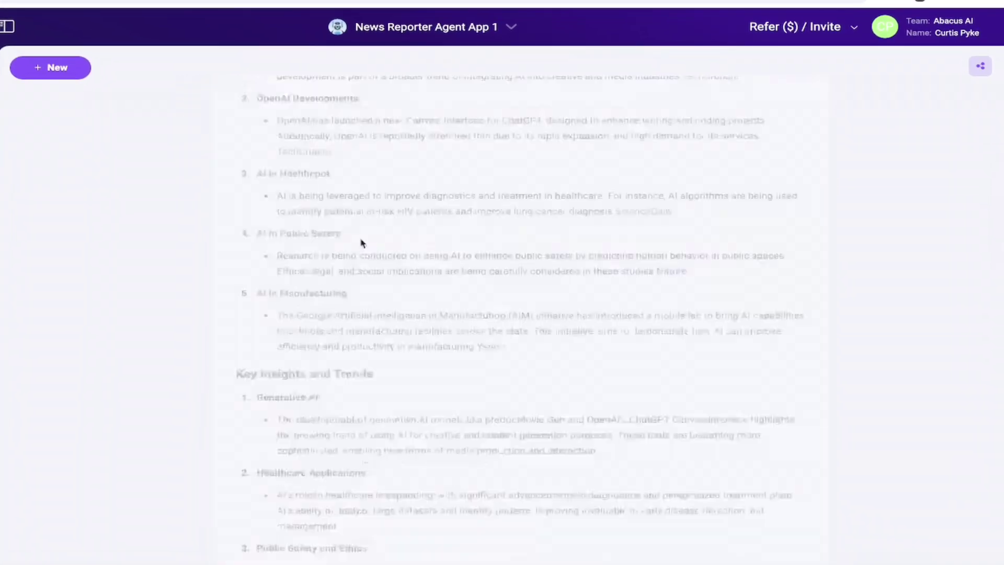
{"action": "scroll", "coordinate": [353, 219], "scroll_direction": "up", "scroll_amount": 15}
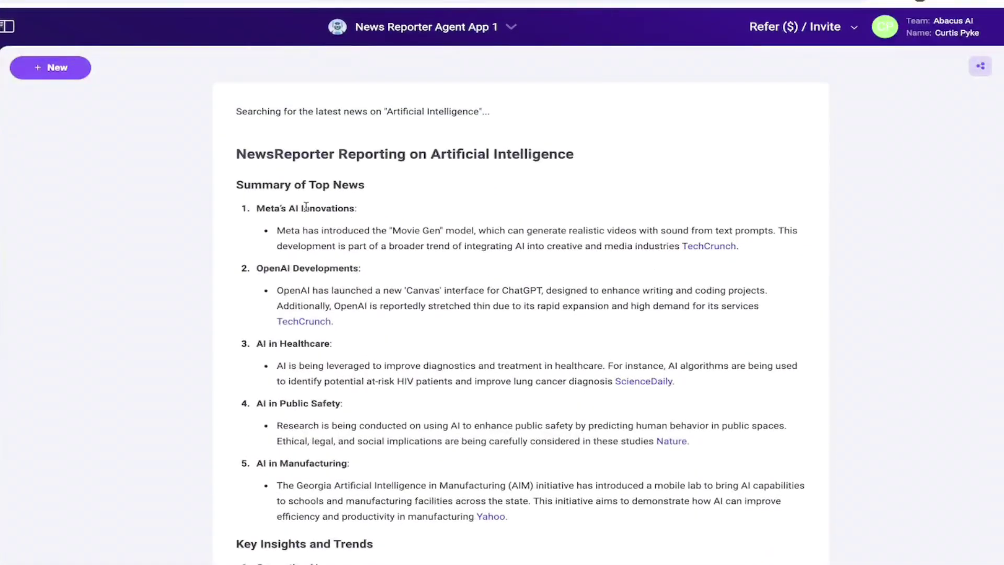
{"action": "scroll", "coordinate": [480, 286], "scroll_direction": "down", "scroll_amount": 2}
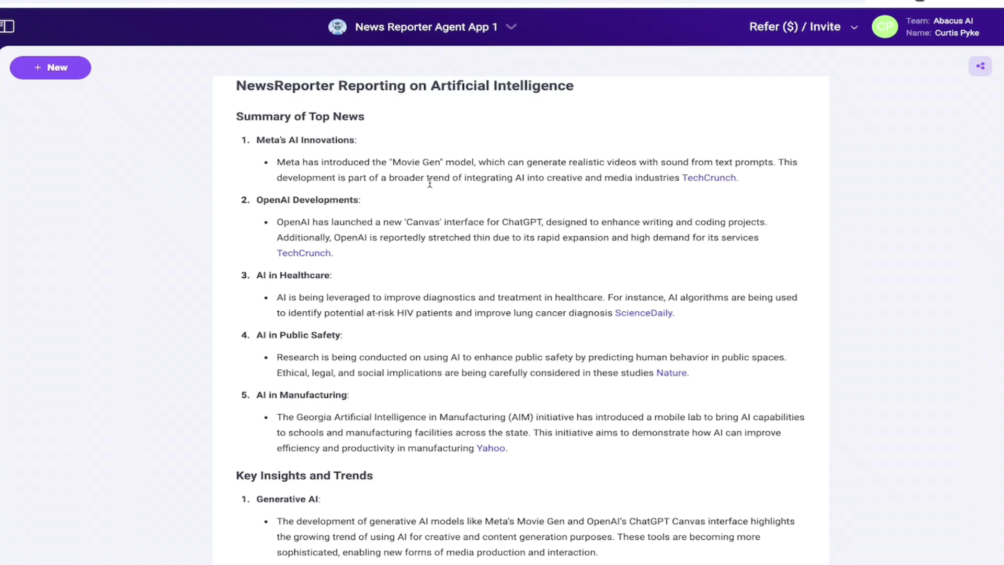
{"action": "scroll", "coordinate": [429, 182], "scroll_direction": "down", "scroll_amount": 2}
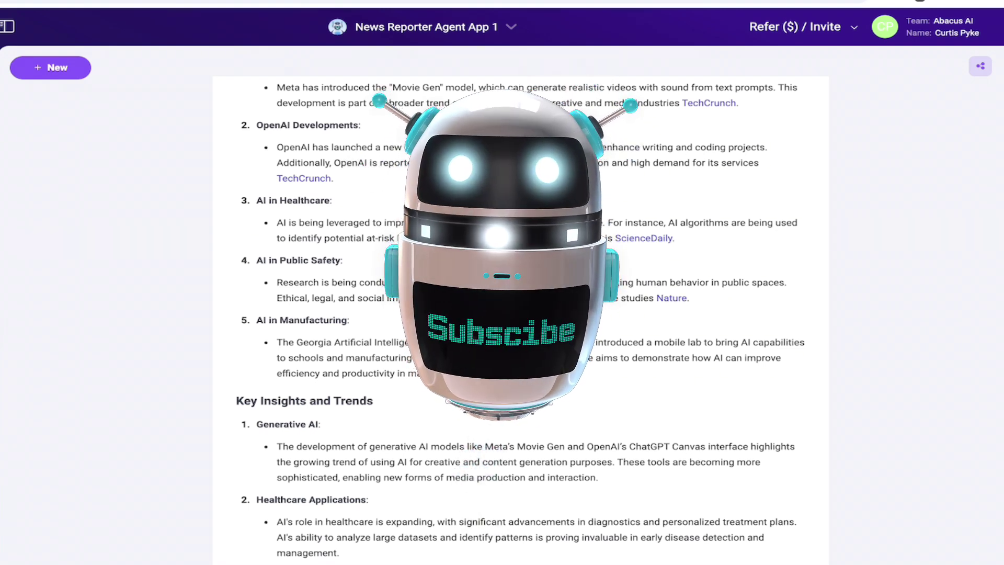
{"action": "scroll", "coordinate": [520, 314], "scroll_direction": "up", "scroll_amount": 1}
{"action": "scroll", "coordinate": [311, 205], "scroll_direction": "down", "scroll_amount": 1}
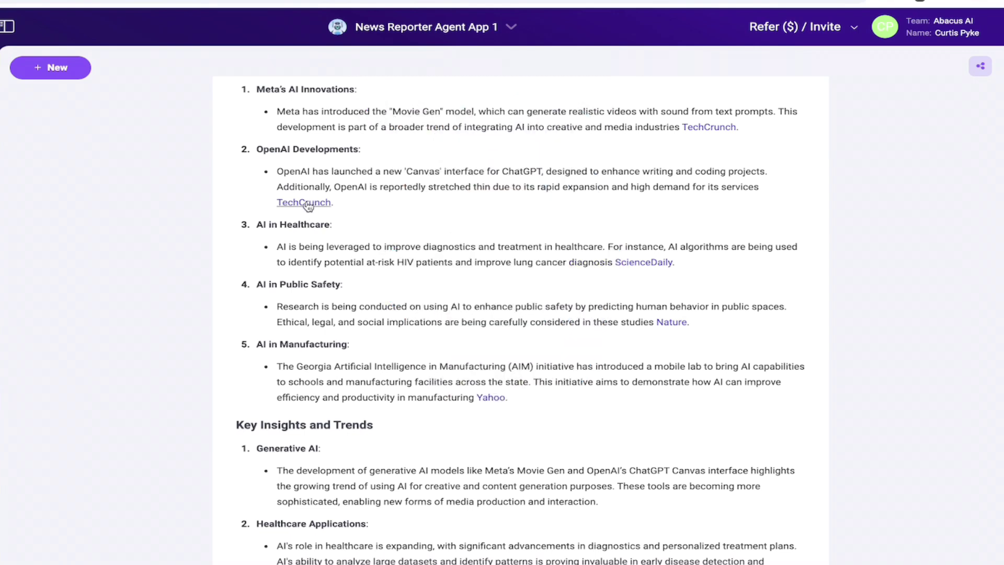
{"action": "left_click", "coordinate": [308, 206]}
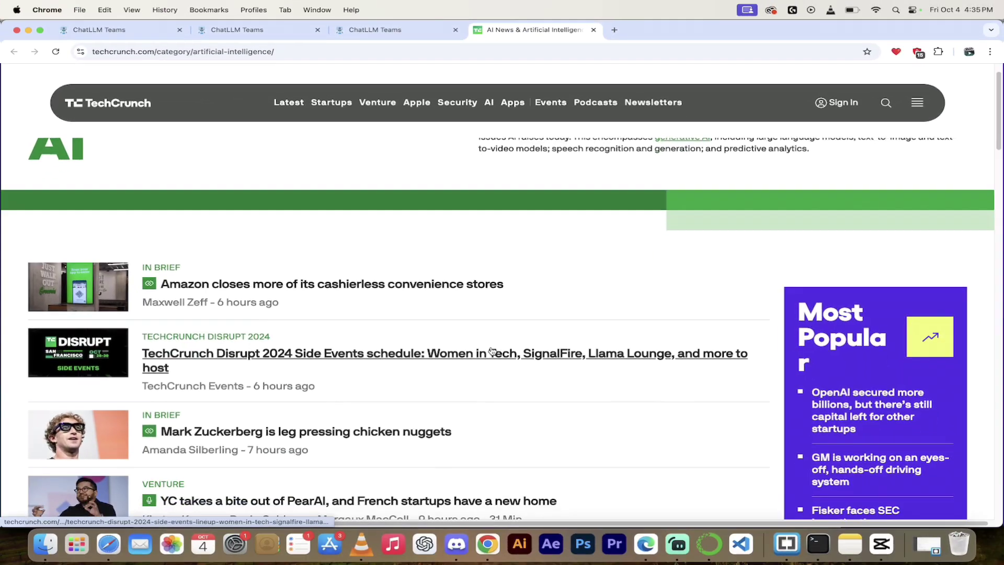
{"action": "scroll", "coordinate": [491, 351], "scroll_direction": "up", "scroll_amount": 1}
{"action": "scroll", "coordinate": [491, 351], "scroll_direction": "down", "scroll_amount": 3}
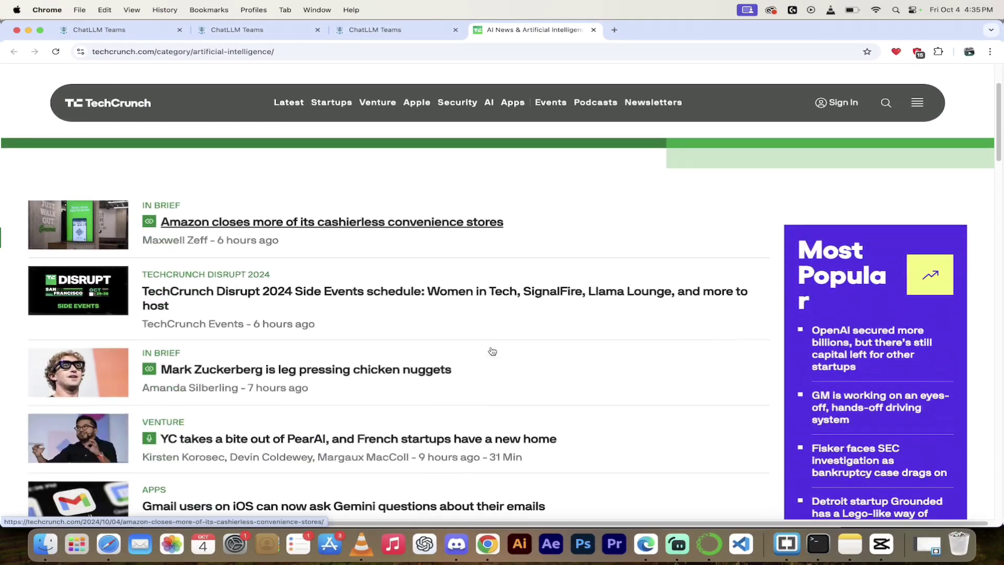
{"action": "scroll", "coordinate": [418, 324], "scroll_direction": "down", "scroll_amount": 5}
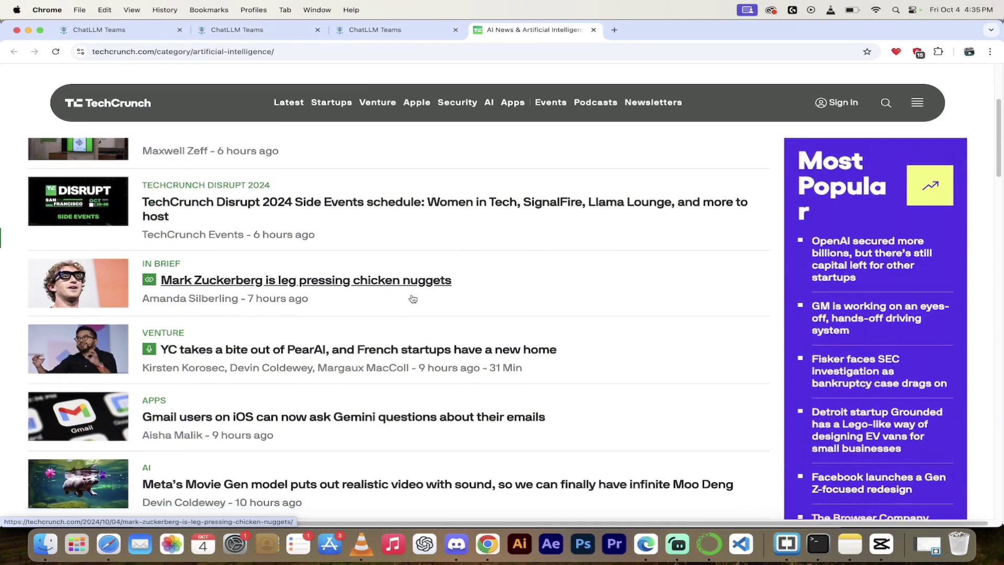
{"action": "left_click", "coordinate": [593, 30]}
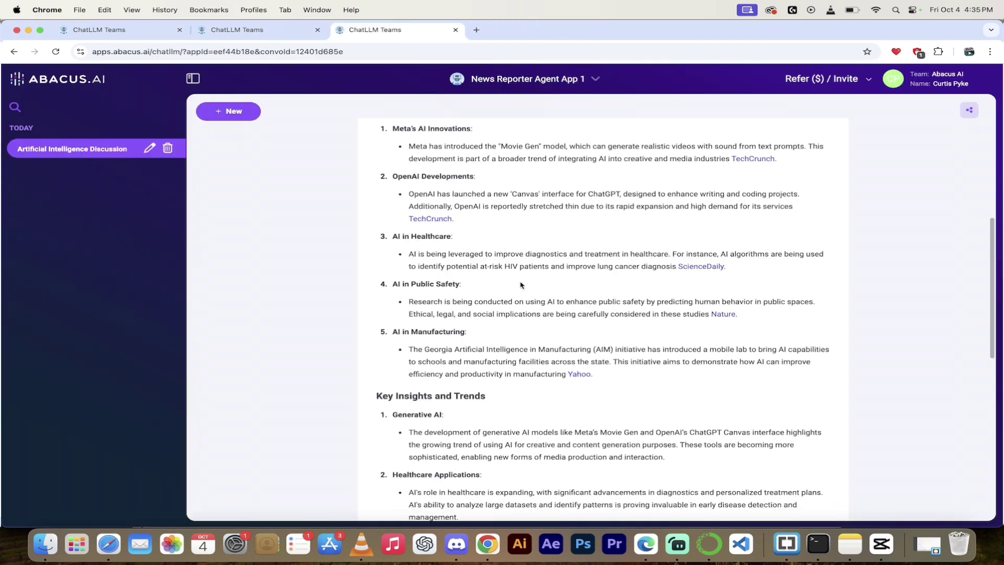
{"action": "scroll", "coordinate": [609, 345], "scroll_direction": "down", "scroll_amount": 3}
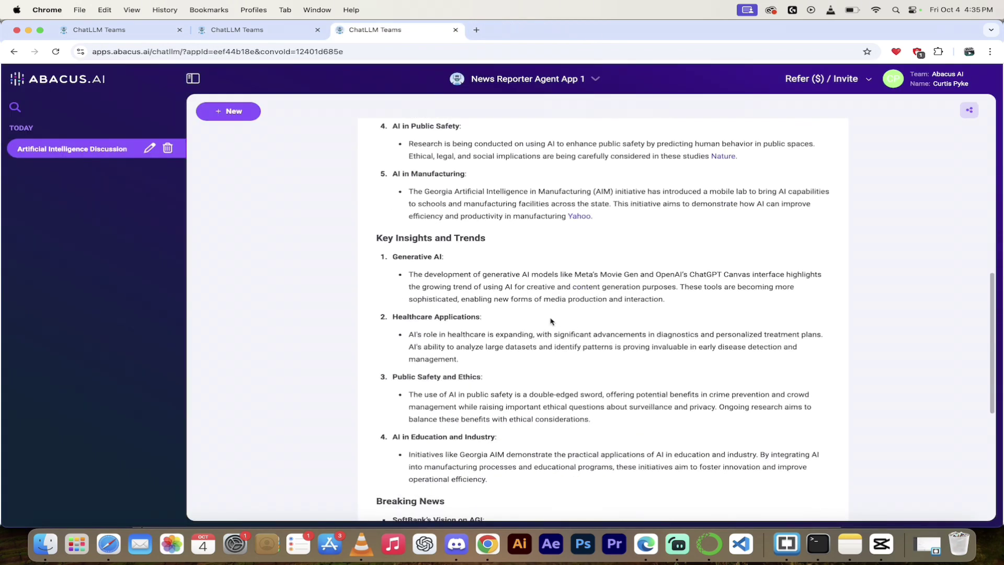
{"action": "scroll", "coordinate": [550, 319], "scroll_direction": "down", "scroll_amount": 3}
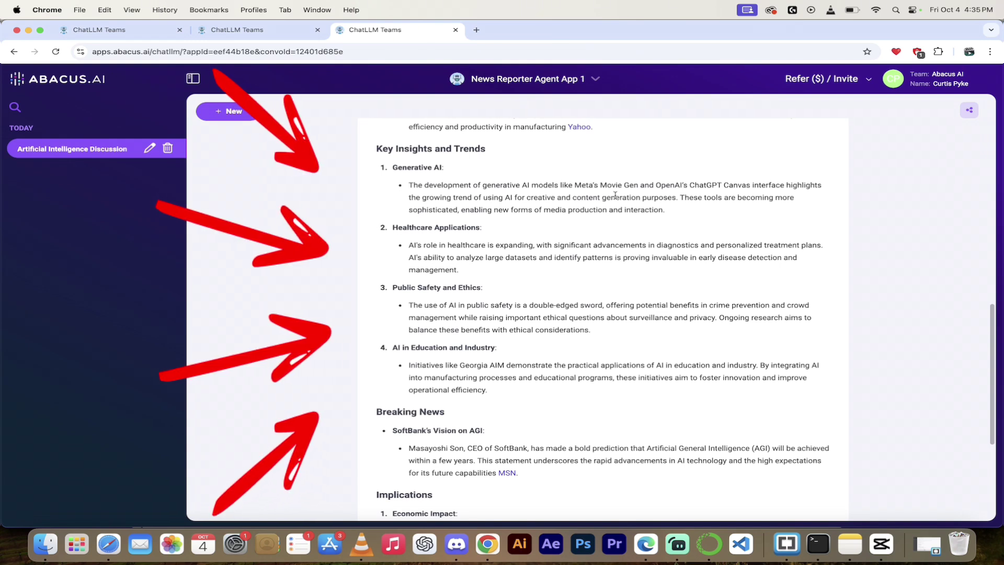
{"action": "scroll", "coordinate": [617, 198], "scroll_direction": "down", "scroll_amount": 1}
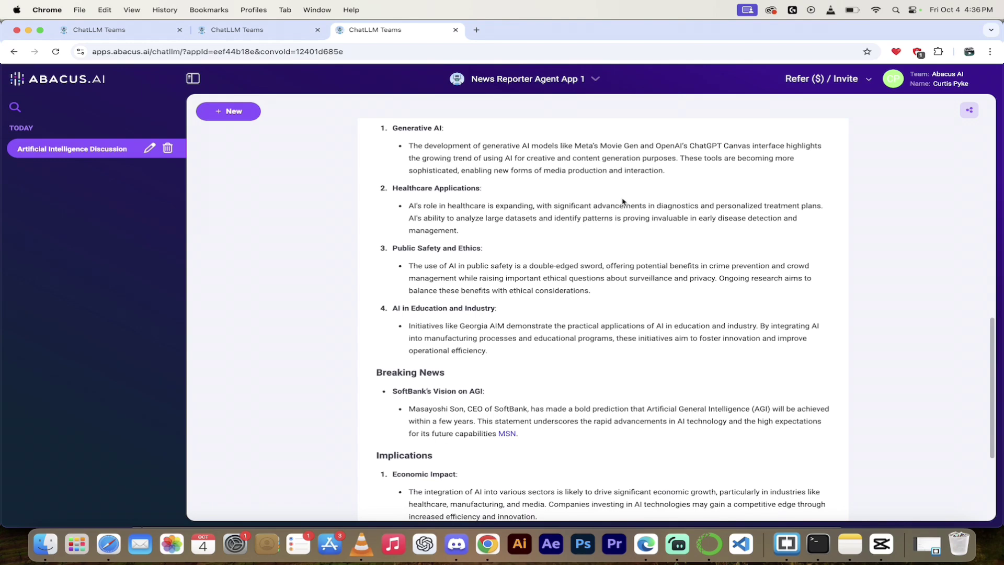
{"action": "scroll", "coordinate": [622, 201], "scroll_direction": "down", "scroll_amount": 2}
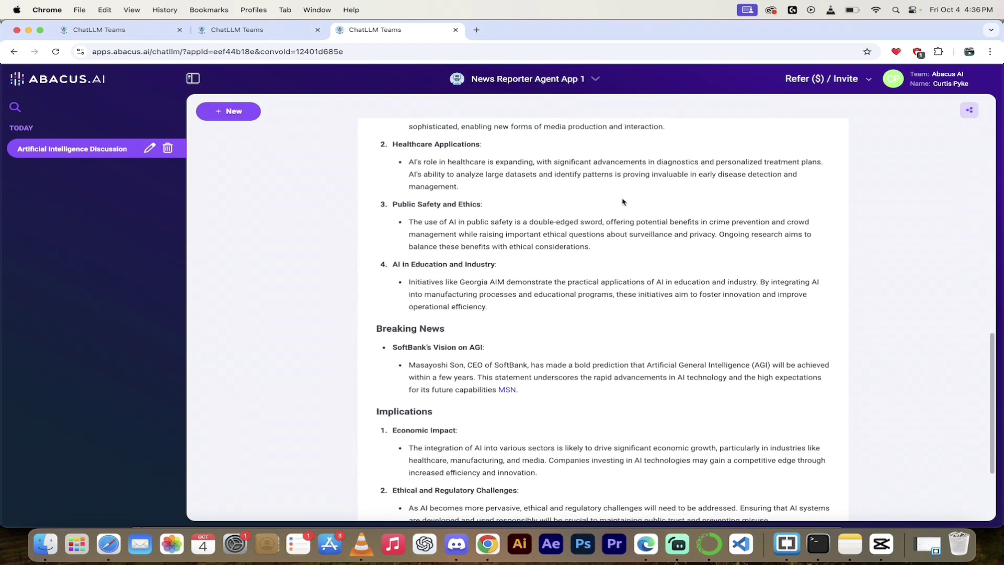
{"action": "scroll", "coordinate": [622, 201], "scroll_direction": "down", "scroll_amount": 2}
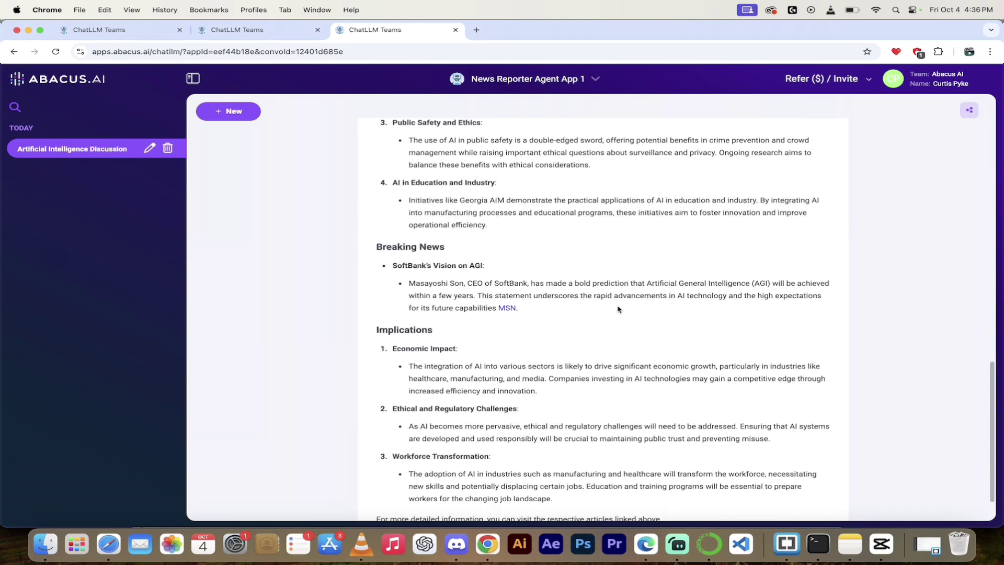
{"action": "scroll", "coordinate": [610, 321], "scroll_direction": "down", "scroll_amount": 2}
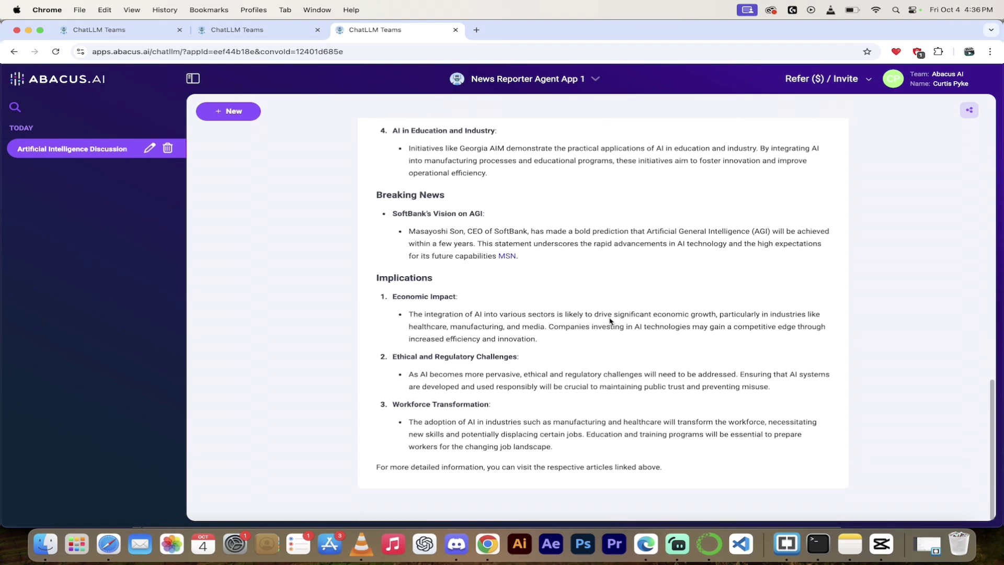
{"action": "scroll", "coordinate": [609, 318], "scroll_direction": "up", "scroll_amount": 10}
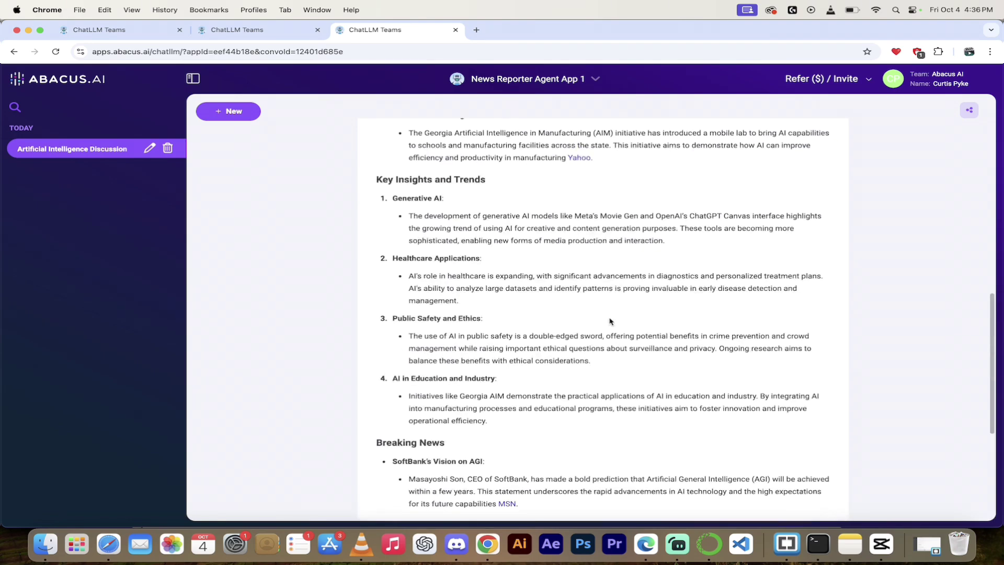